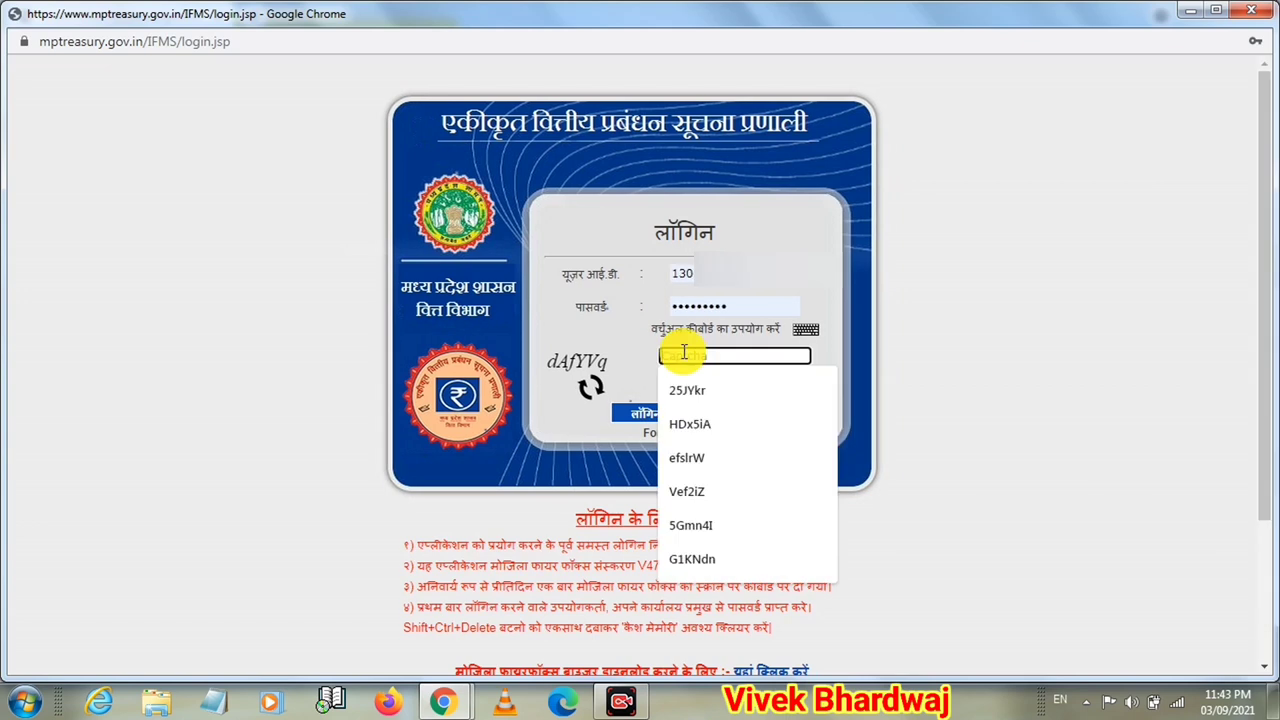
- Enter the displayed captcha code and log in with the prefilled user ID and password
{"action": "left_click", "coordinate": [684, 352]}
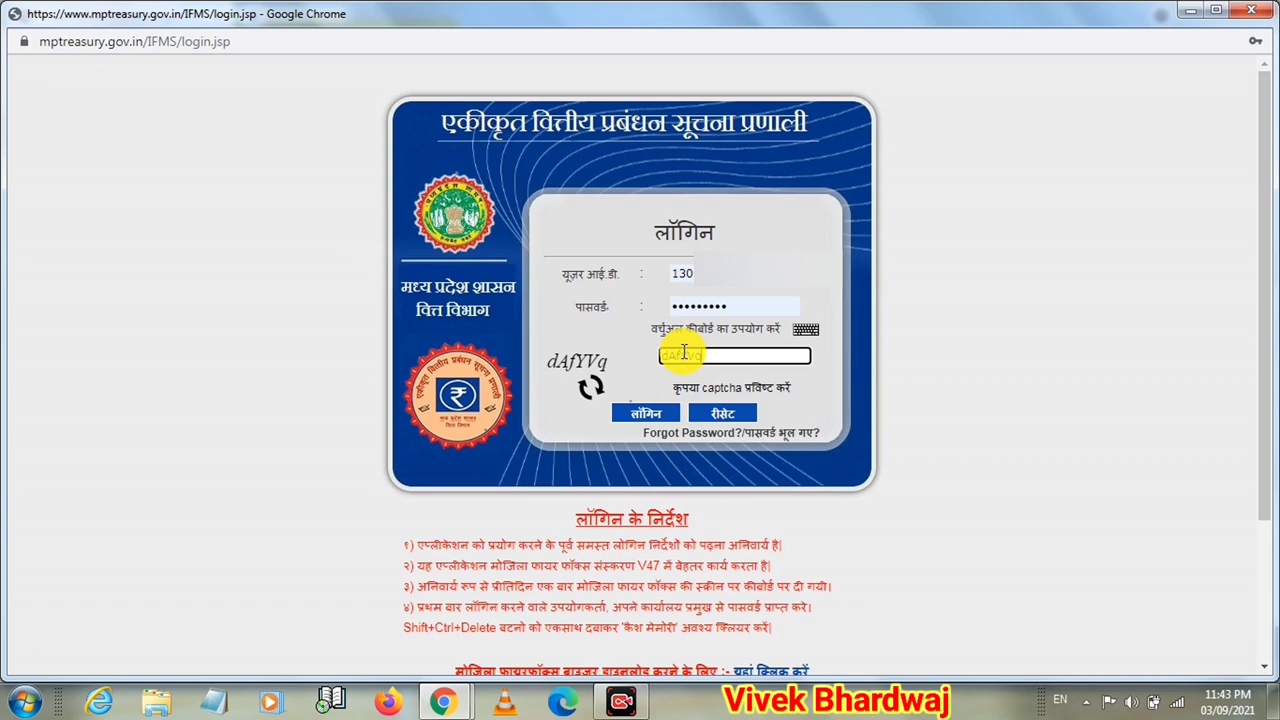
{"action": "left_click", "coordinate": [643, 415]}
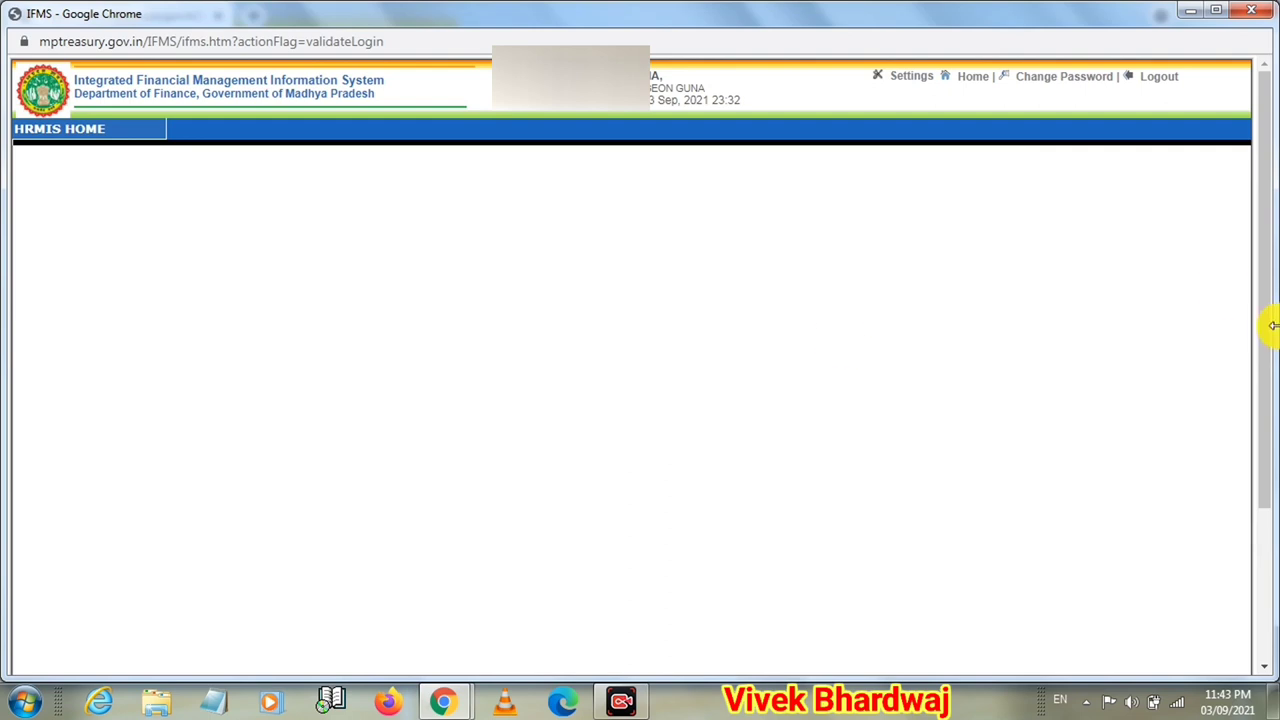
- Go to ESS (Employee Self Service) and open the Change Employee Profile form from E-Profile
{"action": "left_click_drag", "start_coordinate": [1266, 343], "coordinate": [1266, 515]}
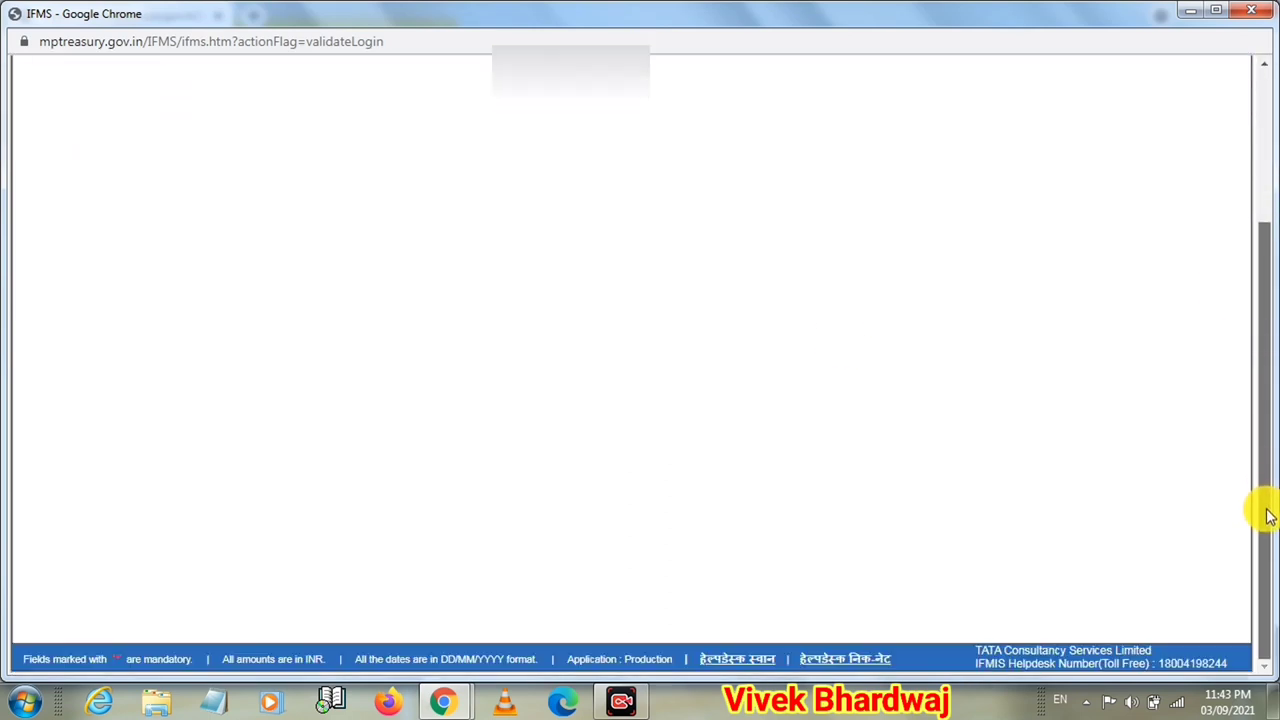
{"action": "left_click_drag", "start_coordinate": [1266, 515], "coordinate": [1249, 274]}
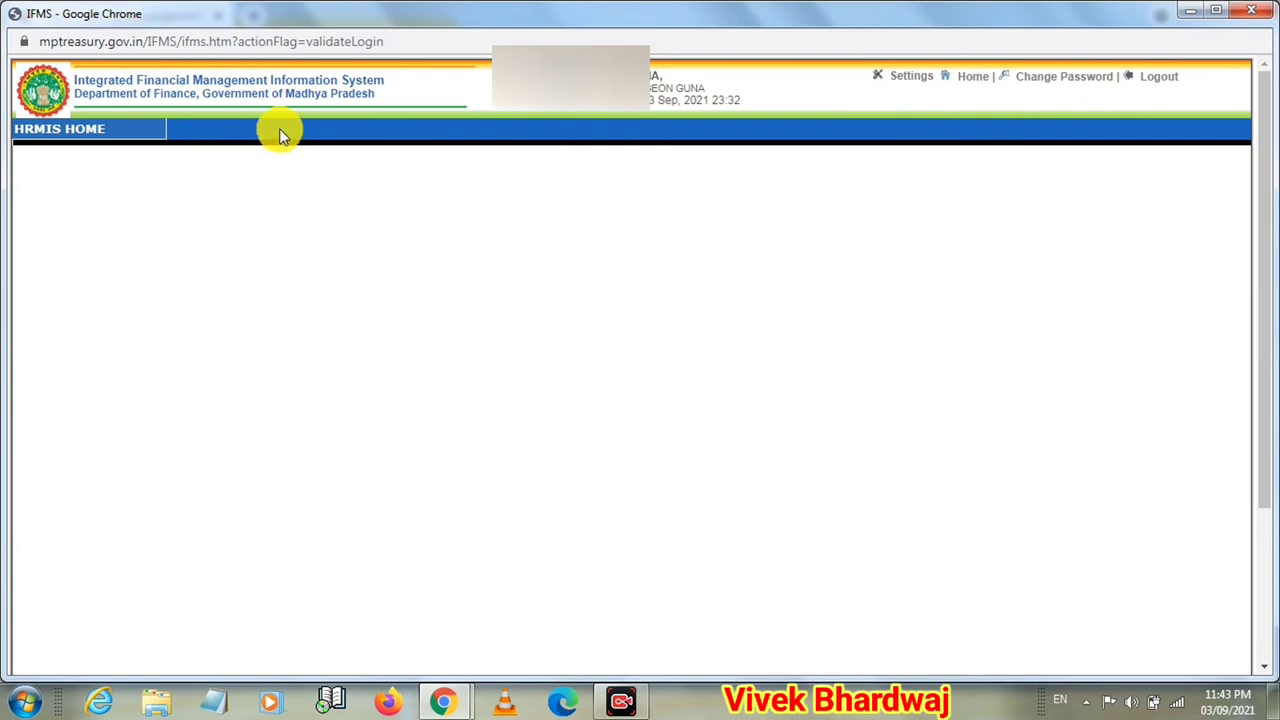
{"action": "mouse_move", "coordinate": [120, 130]}
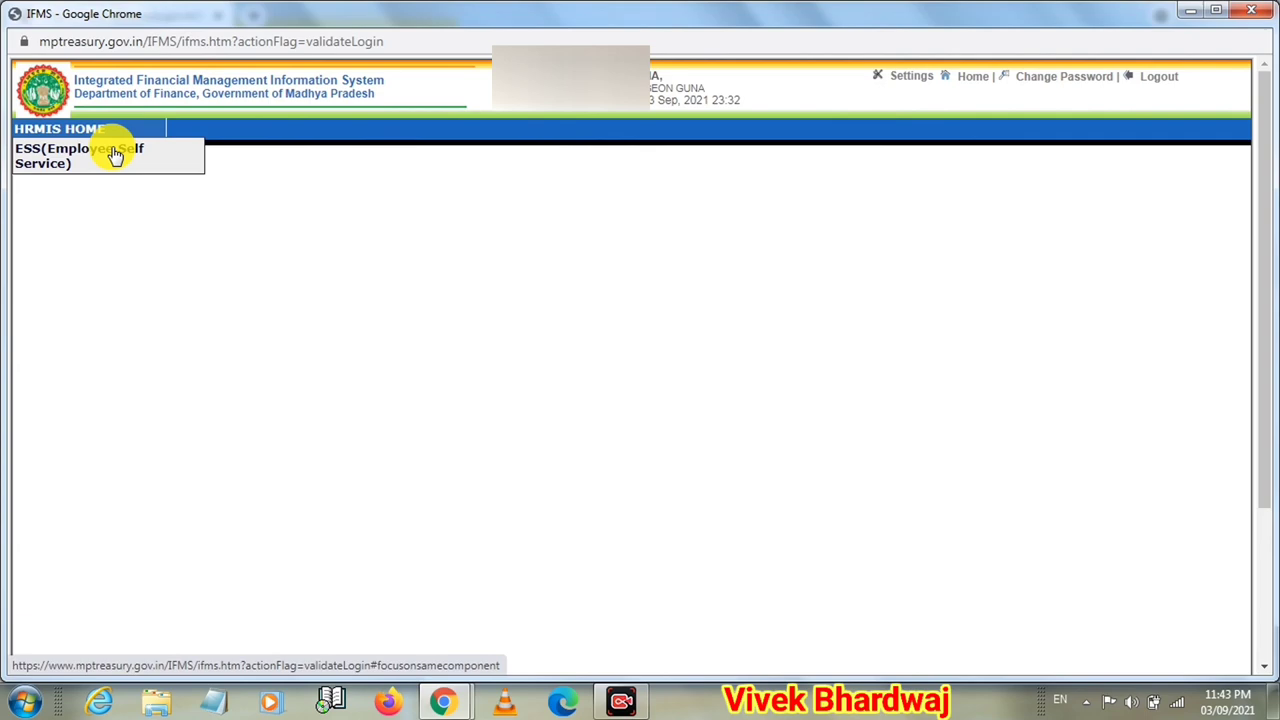
{"action": "left_click", "coordinate": [115, 155]}
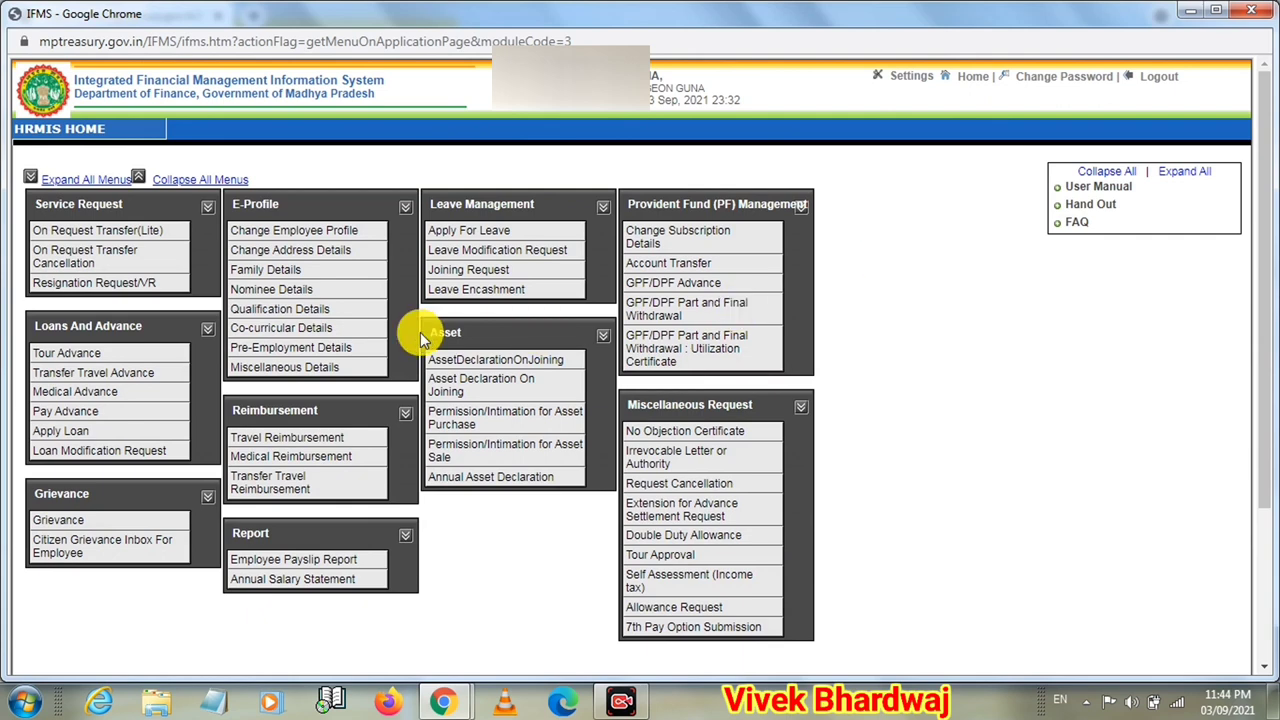
{"action": "left_click", "coordinate": [95, 354]}
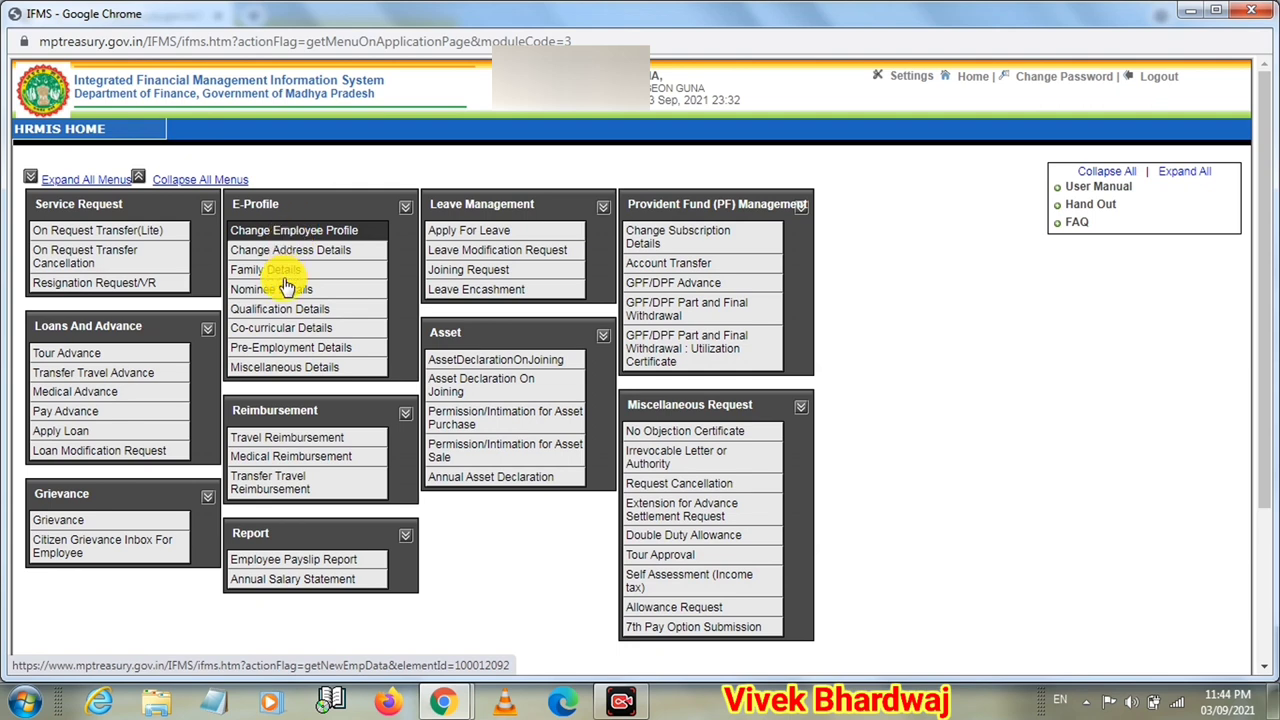
{"action": "left_click", "coordinate": [292, 237]}
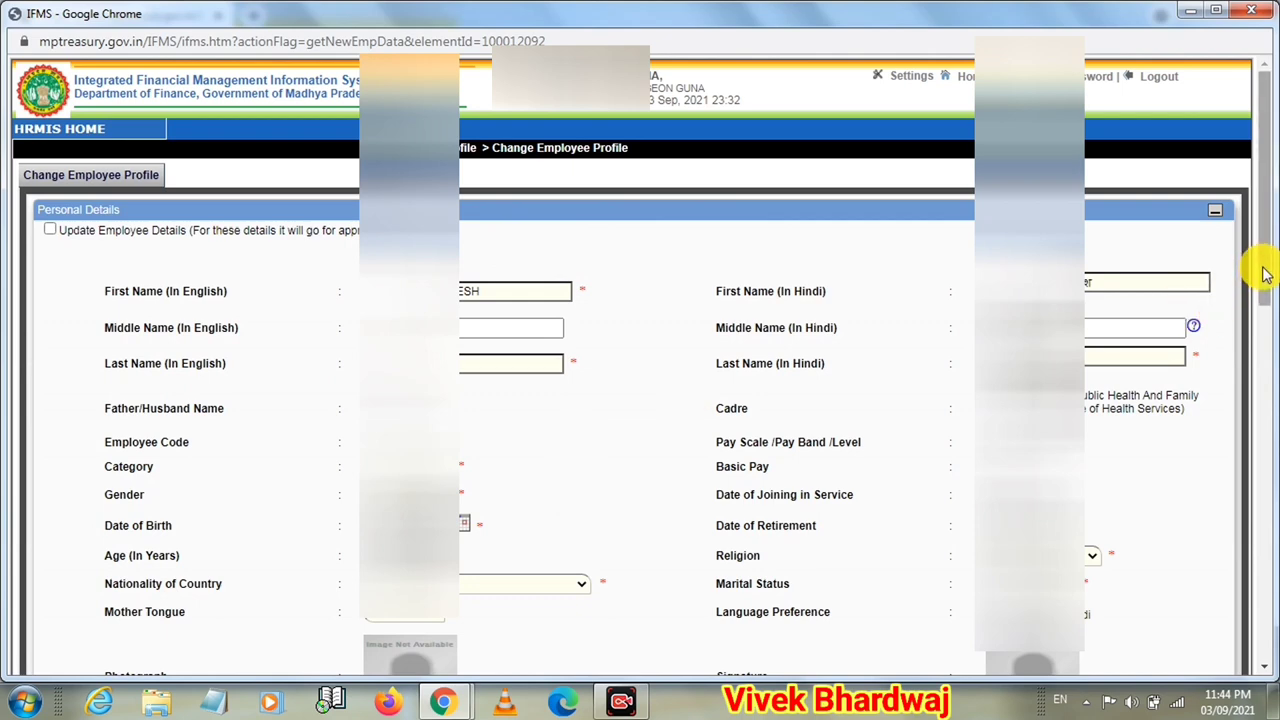
- Examine the Personal Details section and the Photograph attachment options, cancelling the file selection without picking a photo
{"action": "left_click_drag", "start_coordinate": [1265, 283], "coordinate": [1267, 289]}
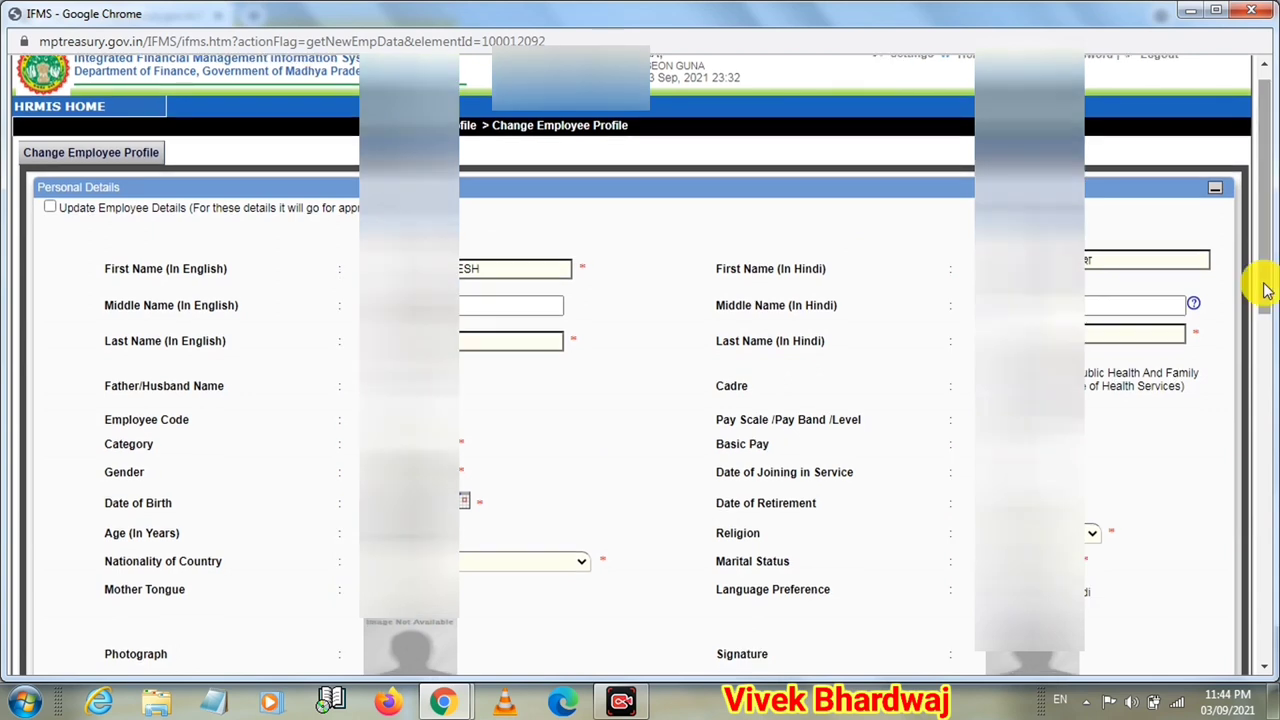
{"action": "left_click_drag", "start_coordinate": [1265, 289], "coordinate": [1266, 402]}
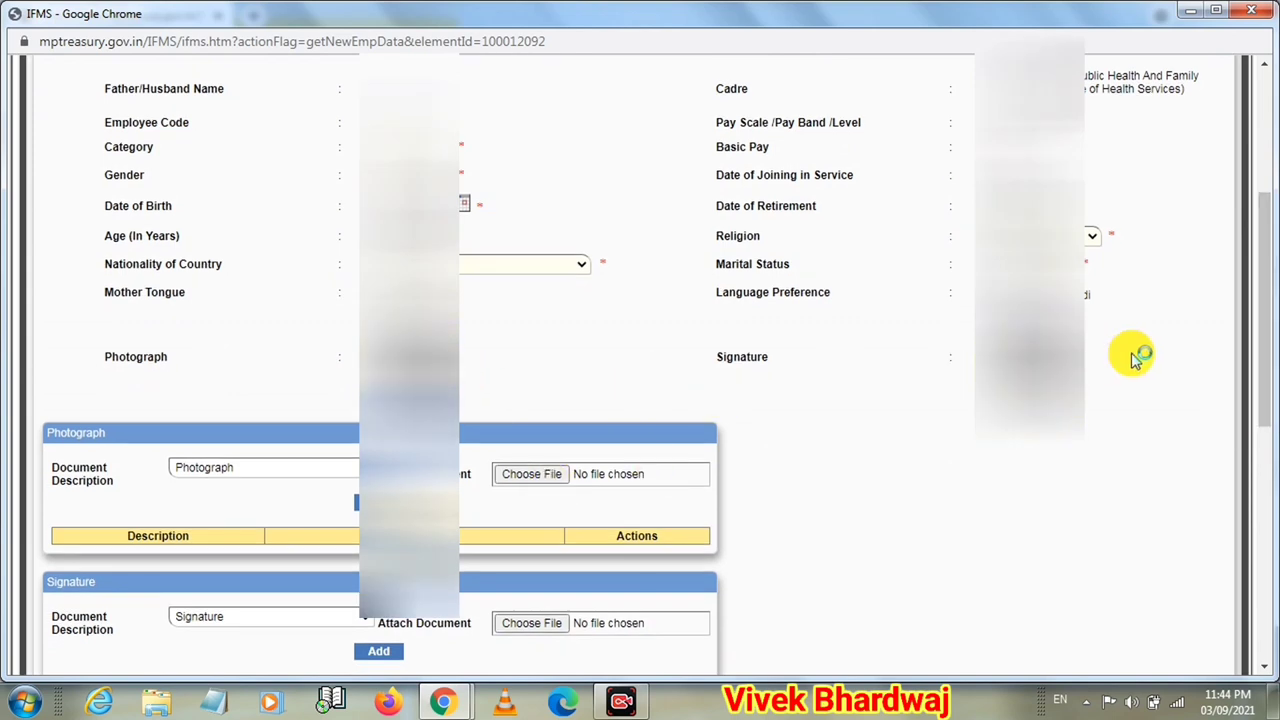
{"action": "scroll", "coordinate": [1264, 360], "scroll_direction": "down", "scroll_amount": 1}
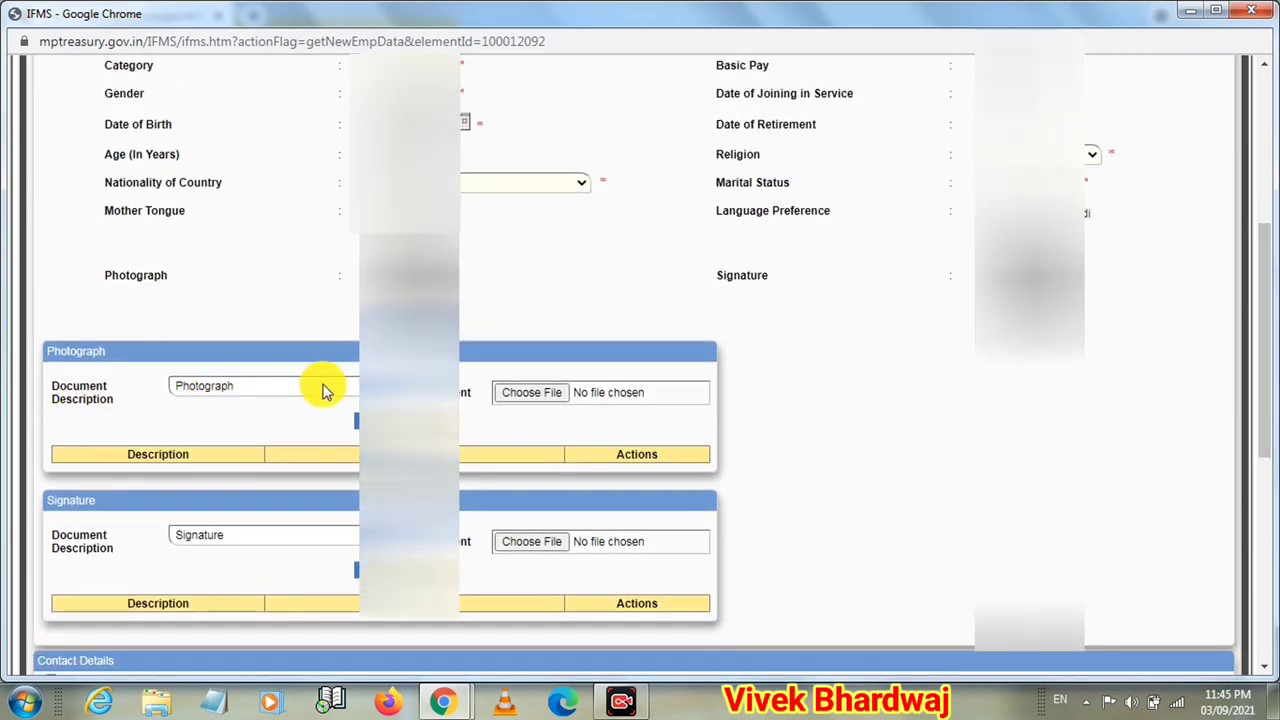
{"action": "left_click", "coordinate": [355, 386]}
{"action": "left_click", "coordinate": [362, 418]}
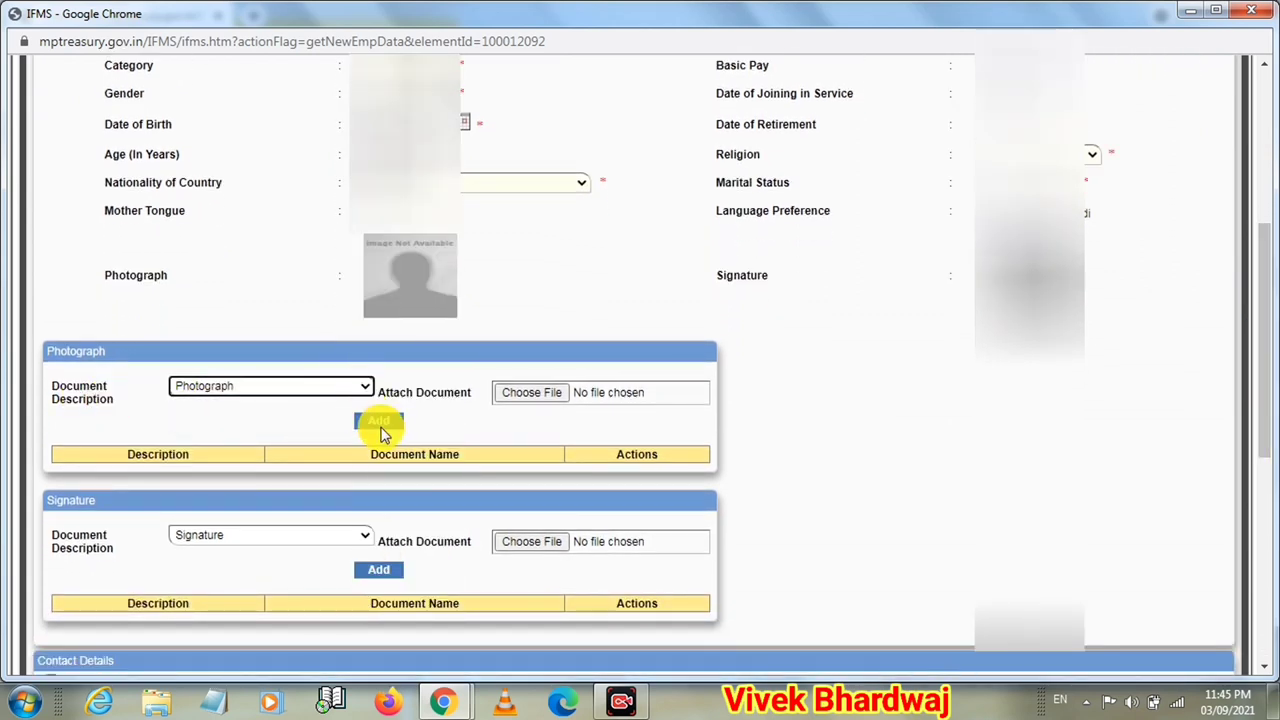
{"action": "left_click", "coordinate": [531, 393]}
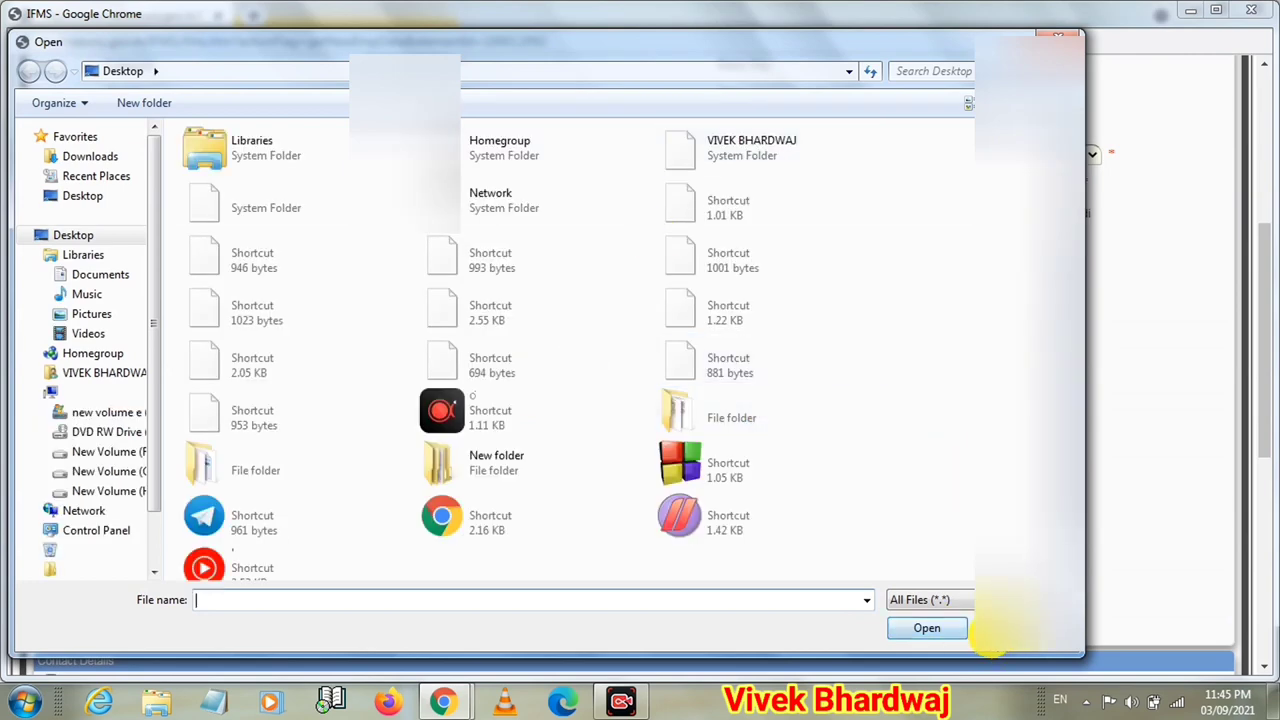
{"action": "left_click", "coordinate": [985, 630]}
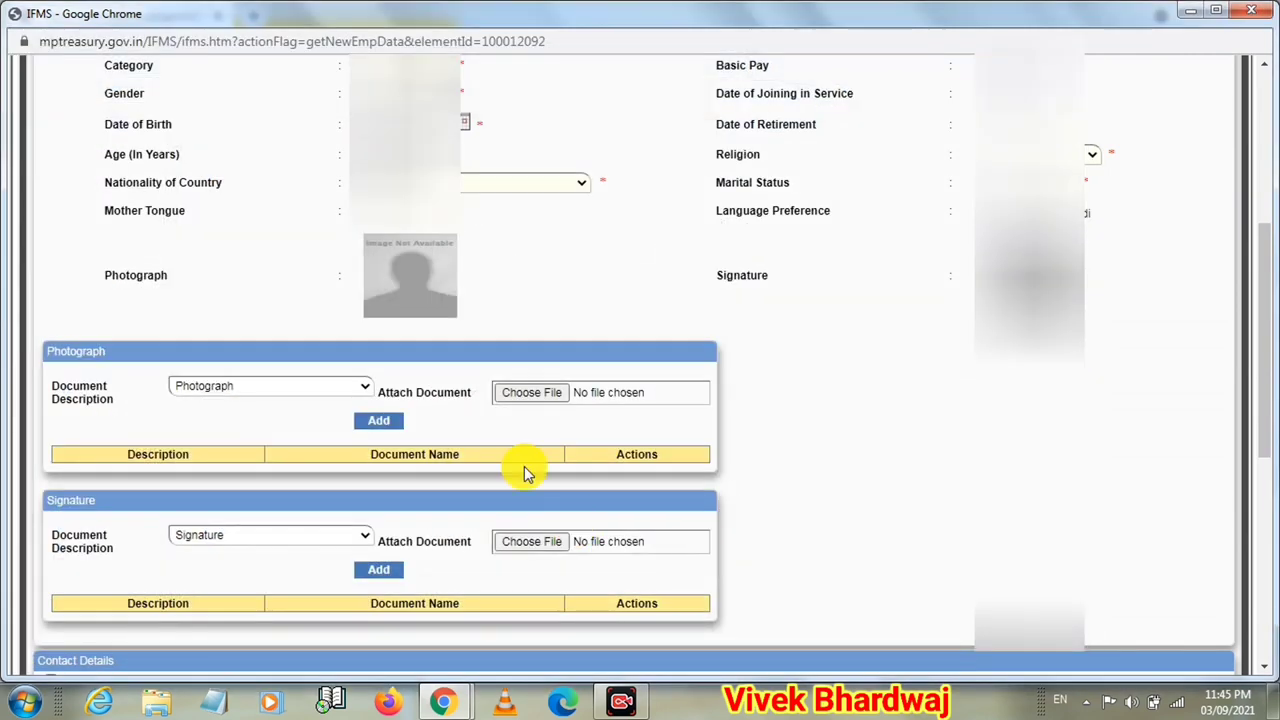
{"action": "left_click", "coordinate": [380, 423]}
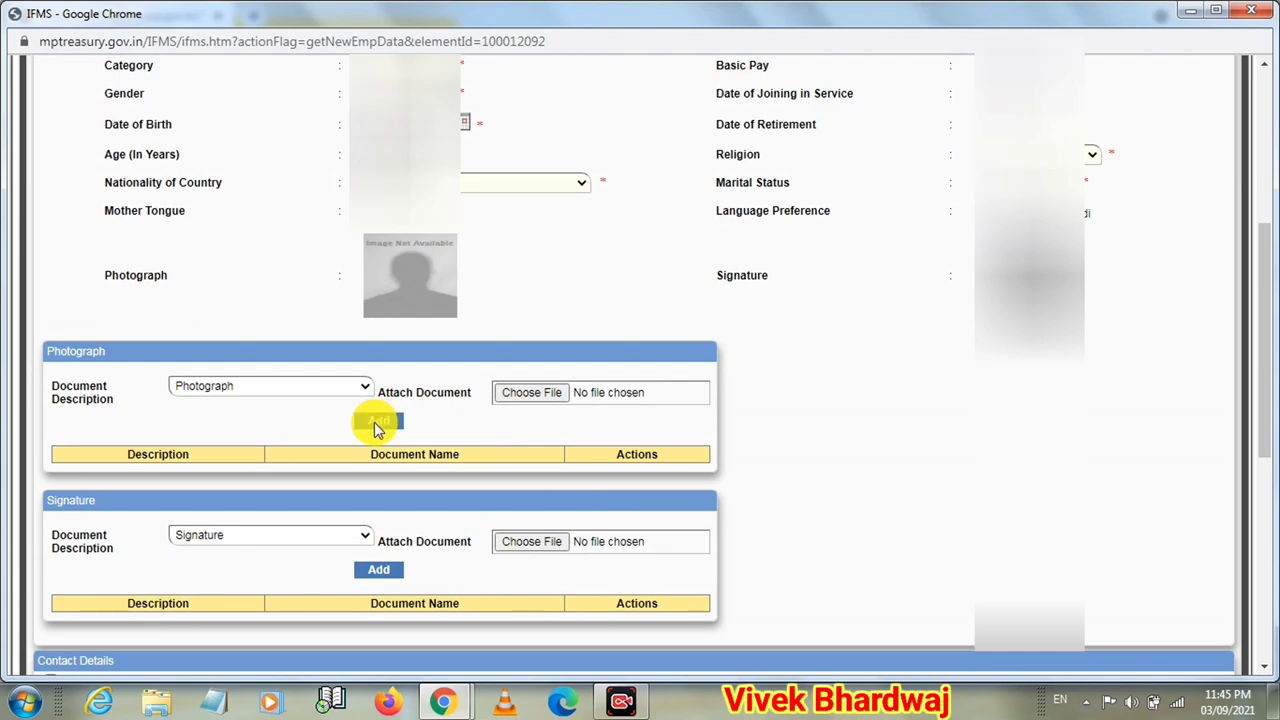
- Look at the file selection for the Signature document and cancel it without choosing a file
{"action": "mouse_move", "coordinate": [1263, 320]}
{"action": "left_mouse_down"}
{"action": "mouse_move", "coordinate": [1263, 405]}
{"action": "mouse_move", "coordinate": [1257, 391]}
{"action": "left_mouse_up"}
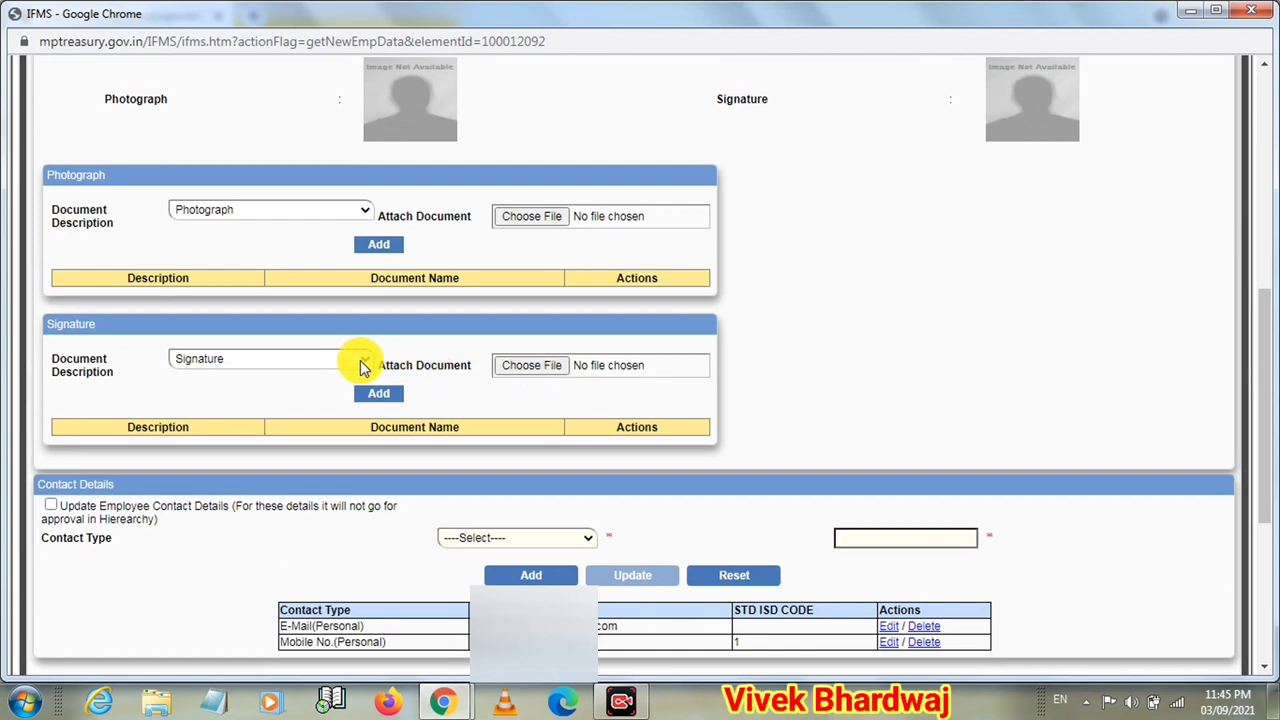
{"action": "left_click", "coordinate": [530, 367]}
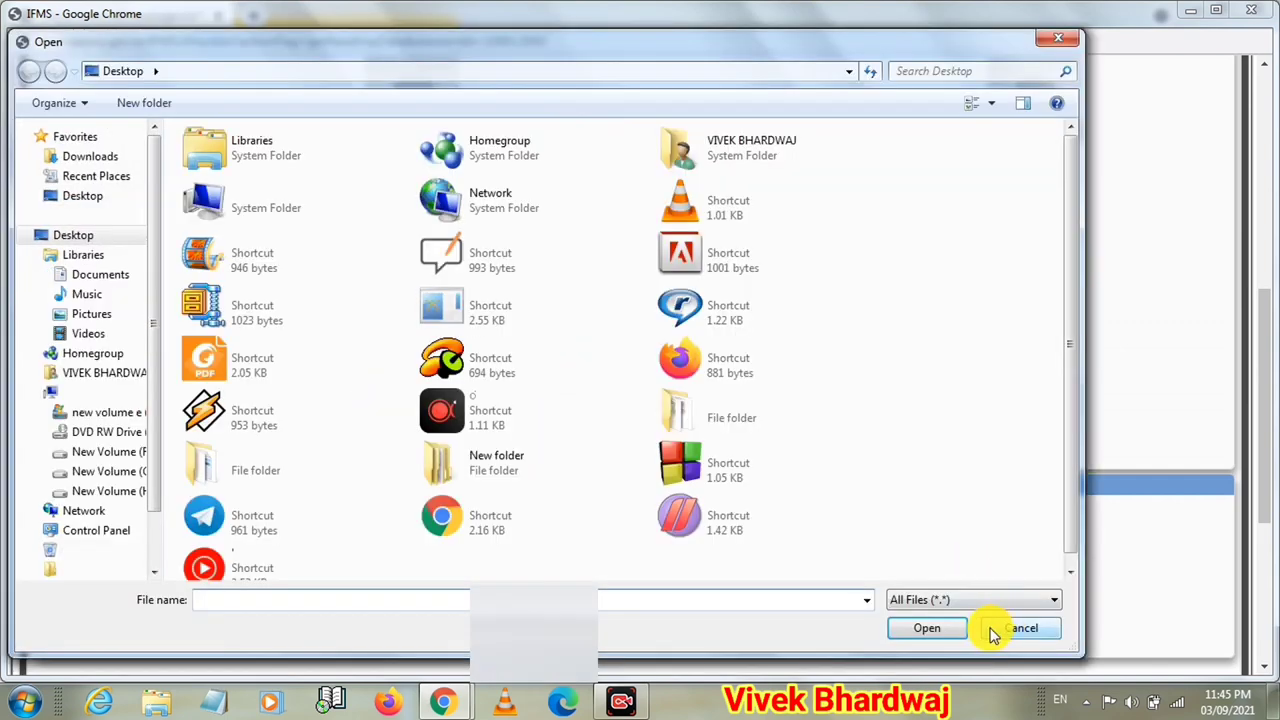
{"action": "left_click", "coordinate": [990, 630]}
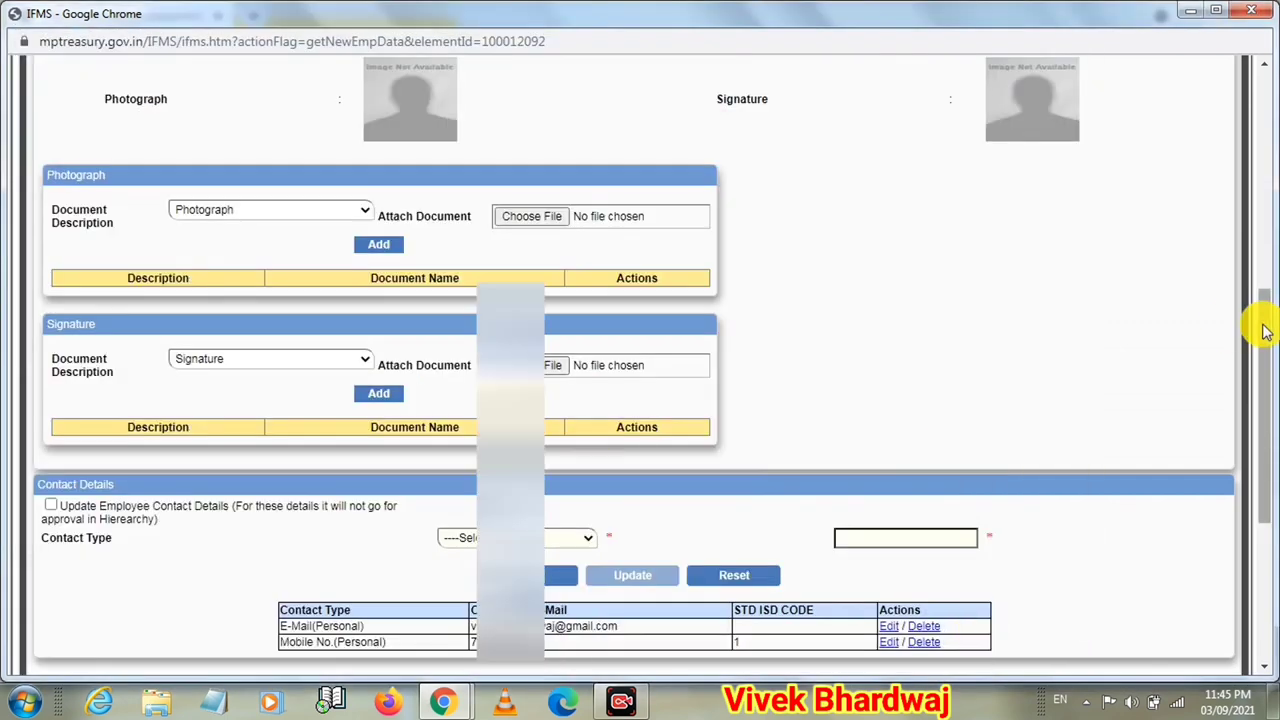
- Examine the available contact types in Contact Details, followed by the Valid Documents, Attachment Details and Remarks sections
{"action": "left_click_drag", "start_coordinate": [1263, 332], "coordinate": [1268, 395]}
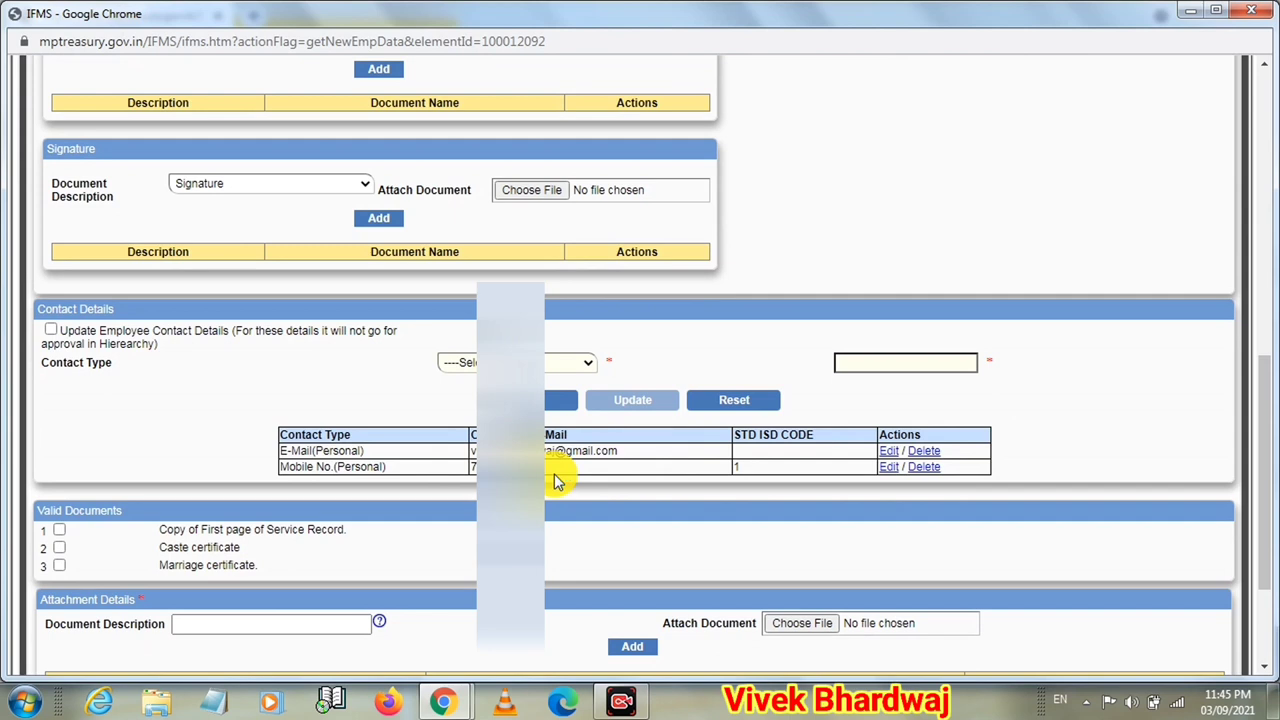
{"action": "left_click", "coordinate": [588, 364]}
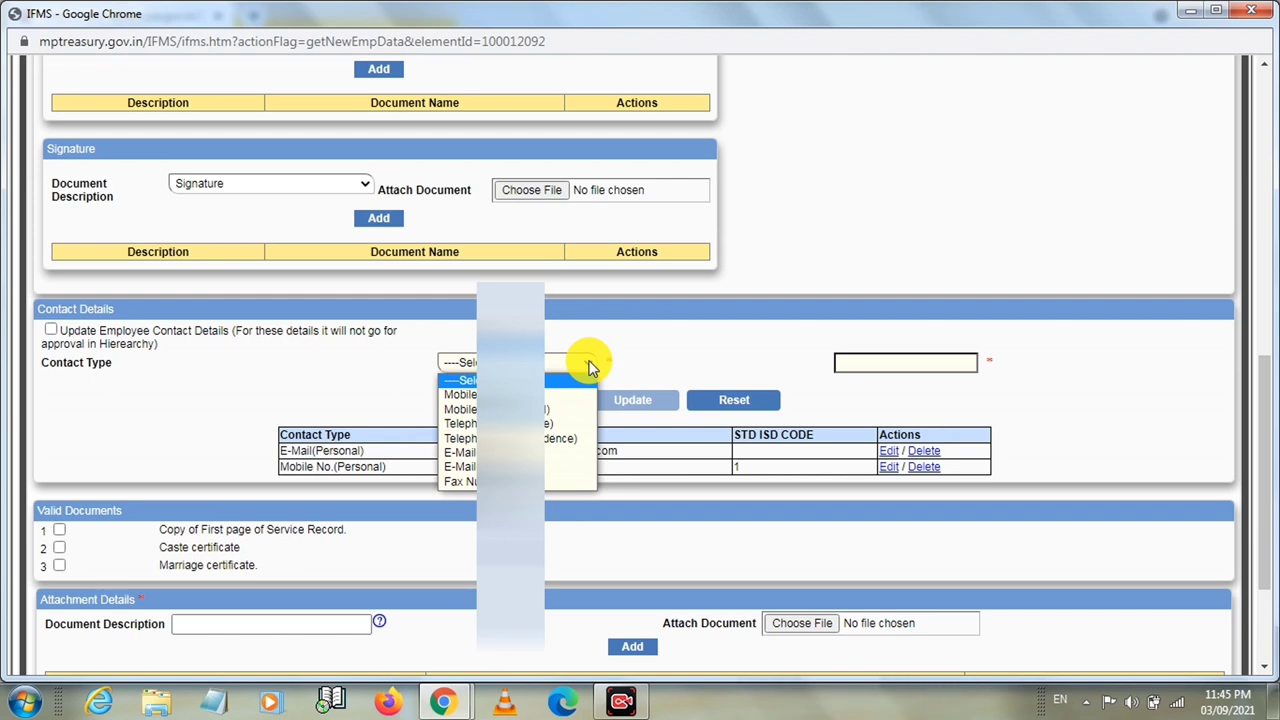
{"action": "left_click", "coordinate": [590, 368]}
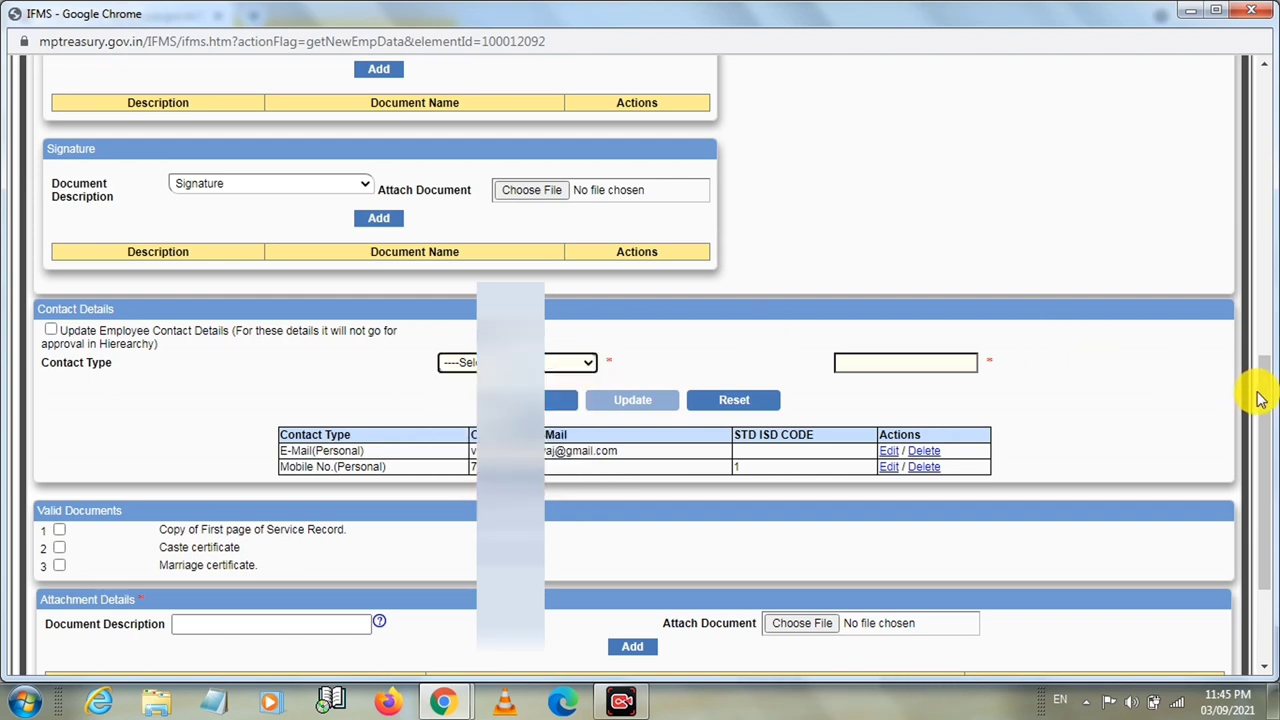
{"action": "left_click_drag", "start_coordinate": [1260, 398], "coordinate": [1268, 462]}
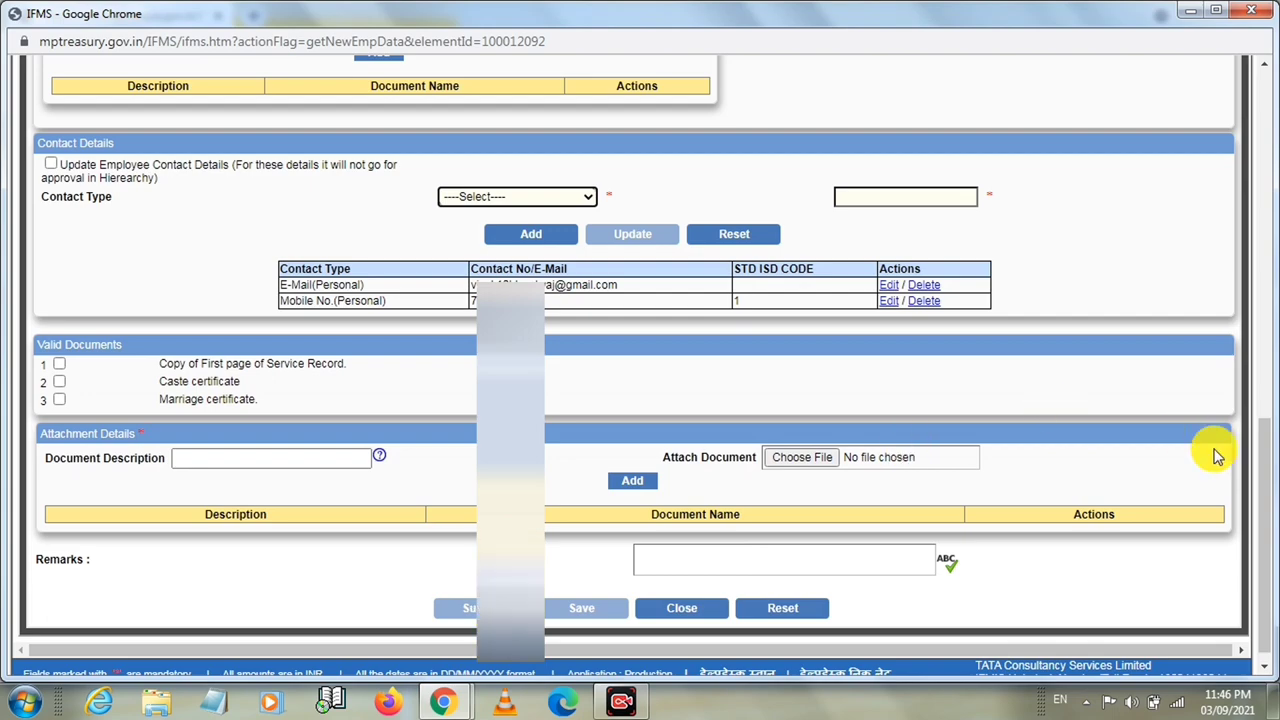
{"action": "left_click_drag", "start_coordinate": [1266, 477], "coordinate": [1249, 106]}
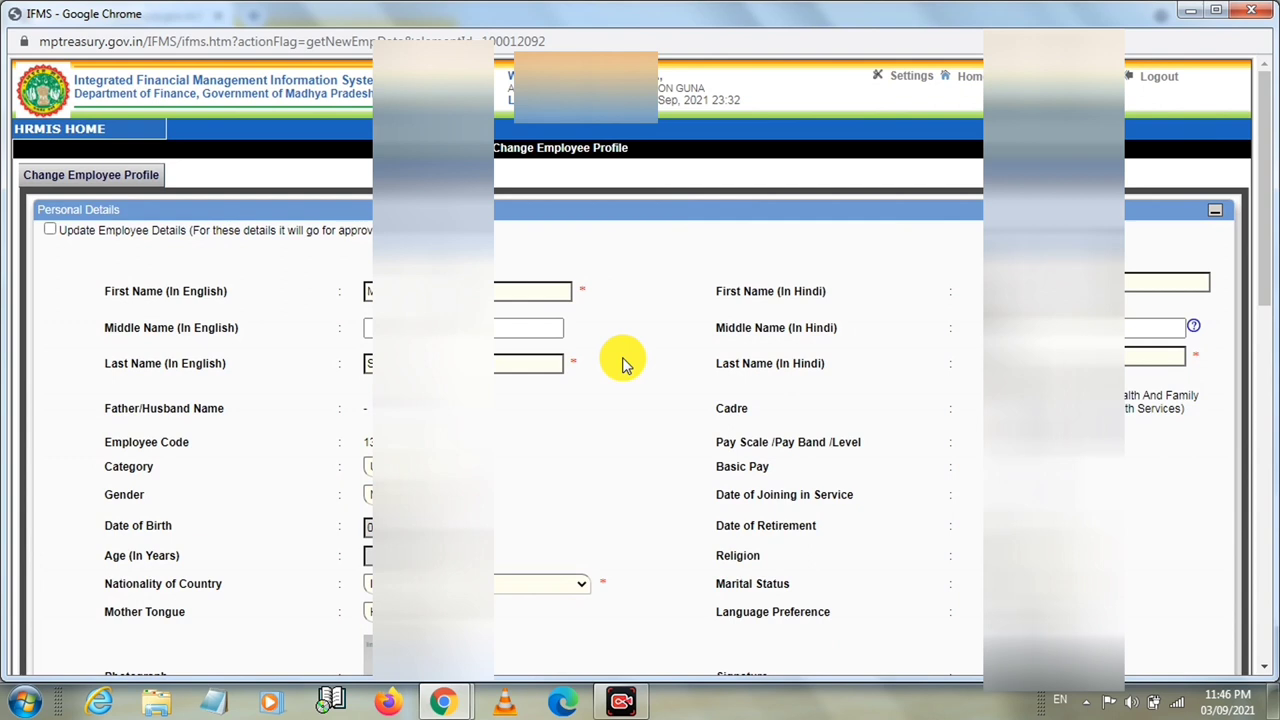
- Return to the Employee Self Service menu and open Change Address Details under E-Profile
{"action": "mouse_move", "coordinate": [50, 133]}
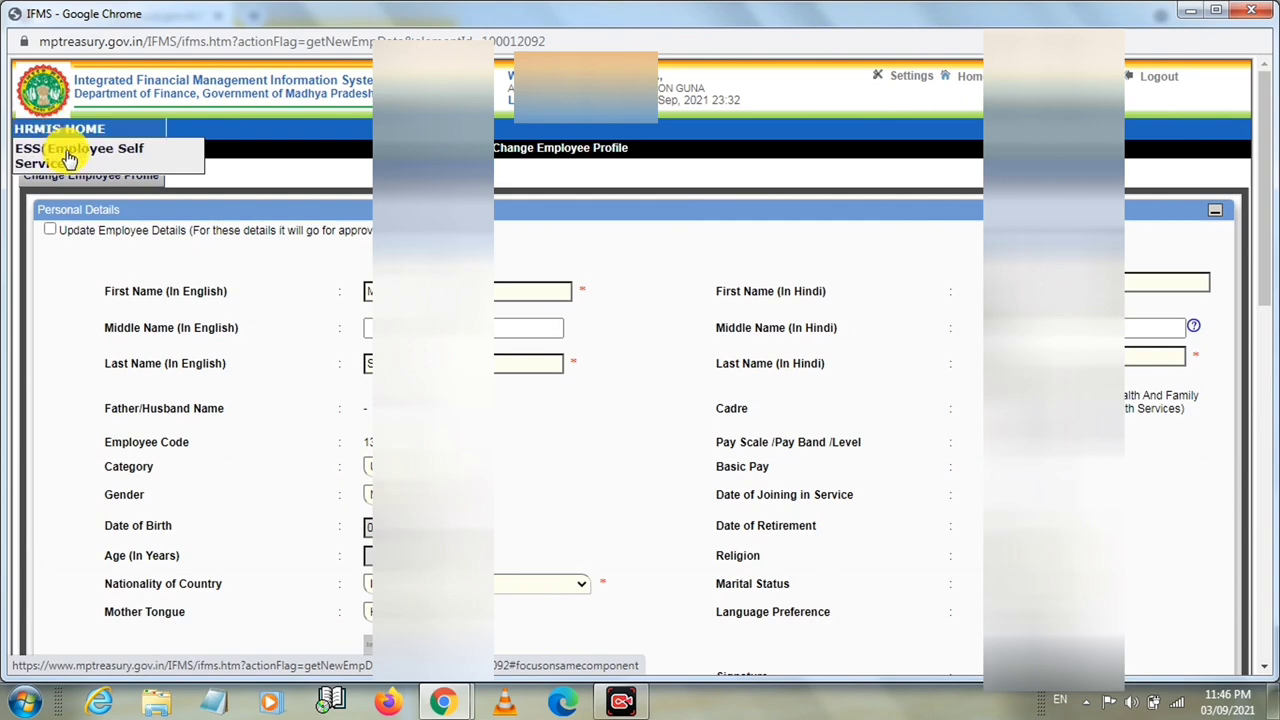
{"action": "left_click", "coordinate": [82, 160]}
{"action": "left_click", "coordinate": [82, 160]}
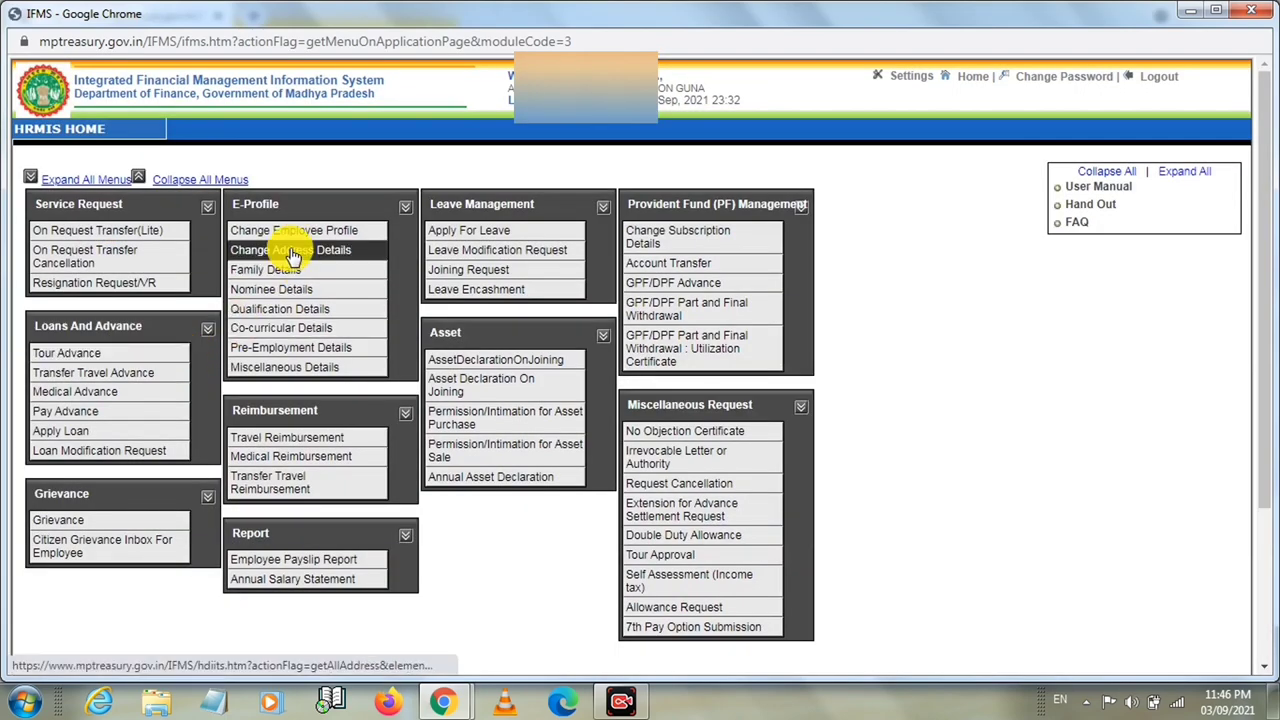
{"action": "left_click", "coordinate": [292, 257]}
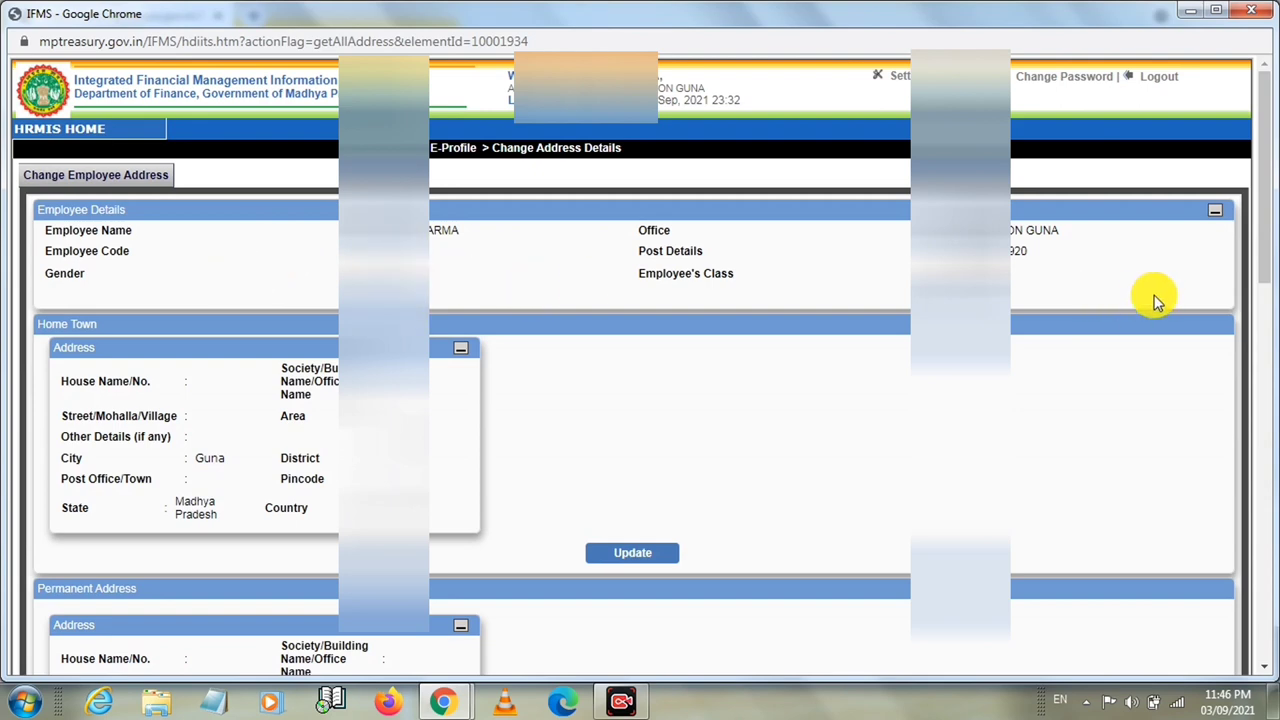
- Try starting an update of the Home Town address and decline the confirmation
{"action": "left_click_drag", "start_coordinate": [1265, 256], "coordinate": [1270, 314]}
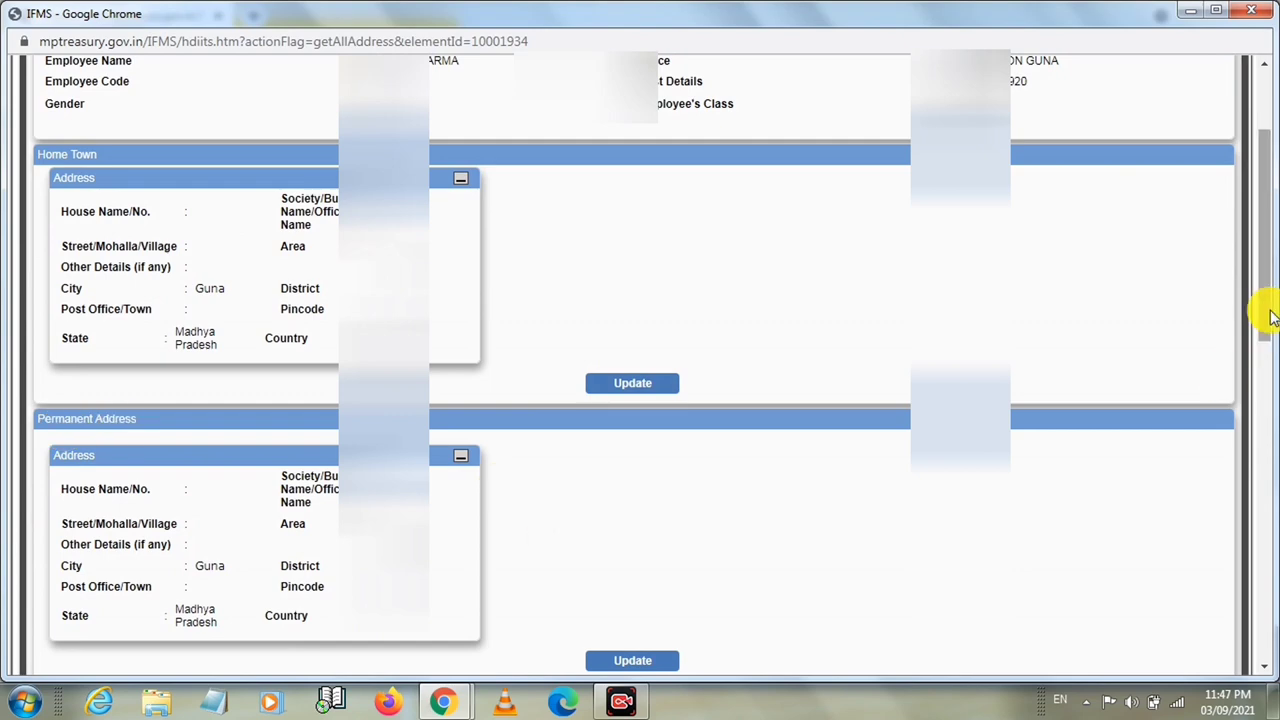
{"action": "mouse_move", "coordinate": [1266, 334]}
{"action": "left_mouse_down"}
{"action": "mouse_move", "coordinate": [1272, 480]}
{"action": "mouse_move", "coordinate": [1258, 323]}
{"action": "left_mouse_up"}
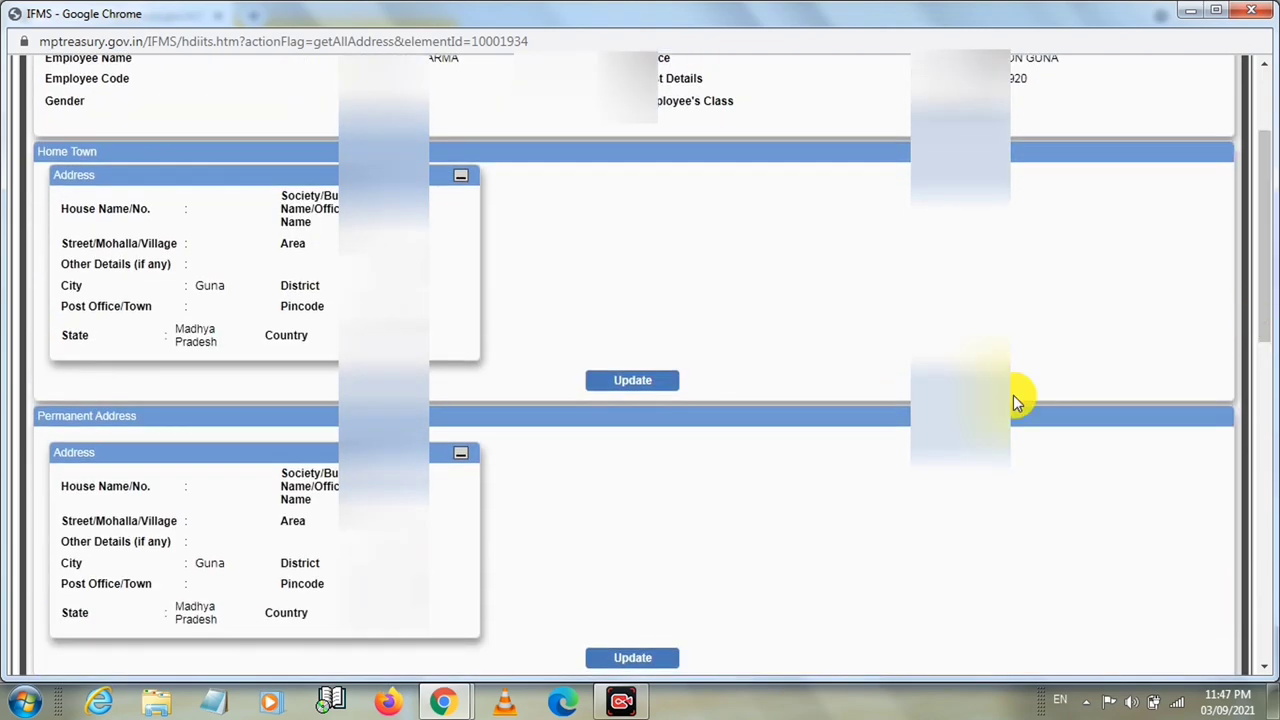
{"action": "left_click", "coordinate": [652, 382]}
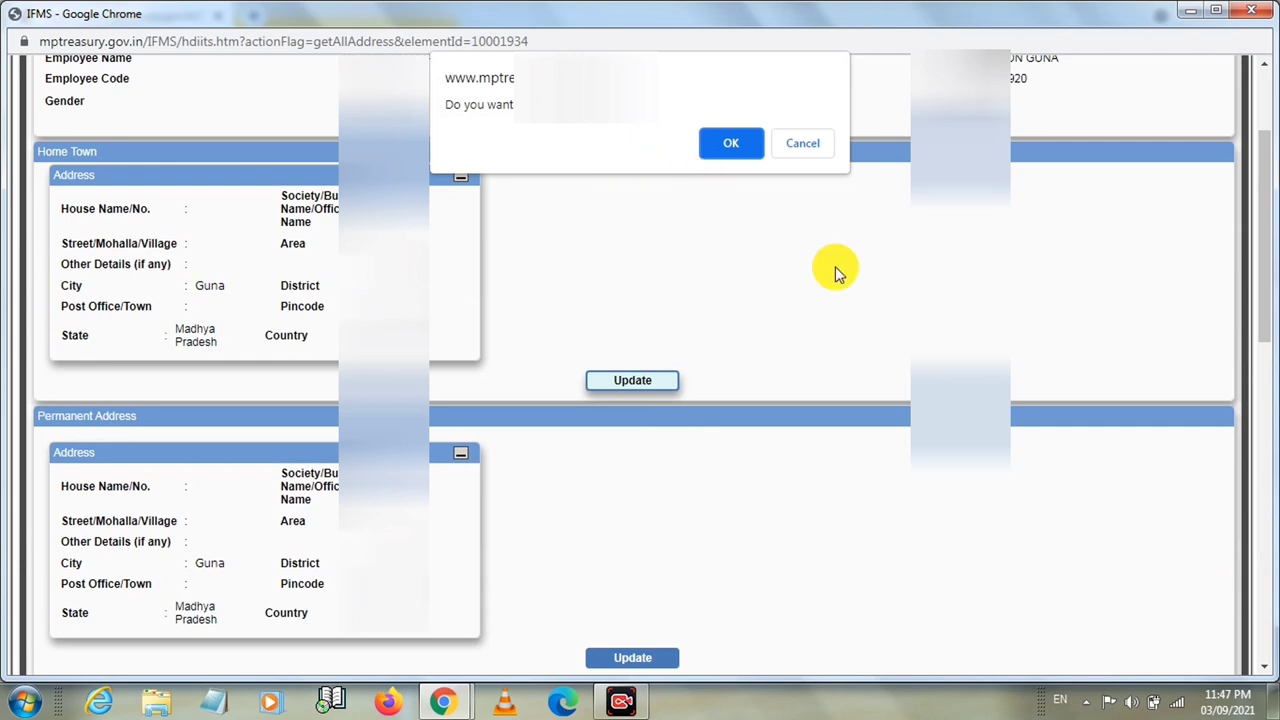
{"action": "left_click", "coordinate": [800, 145]}
- Examine the Permanent Address, Current Address, Address Proof and Attachment sections of the address form
{"action": "left_click_drag", "start_coordinate": [1268, 285], "coordinate": [1268, 443]}
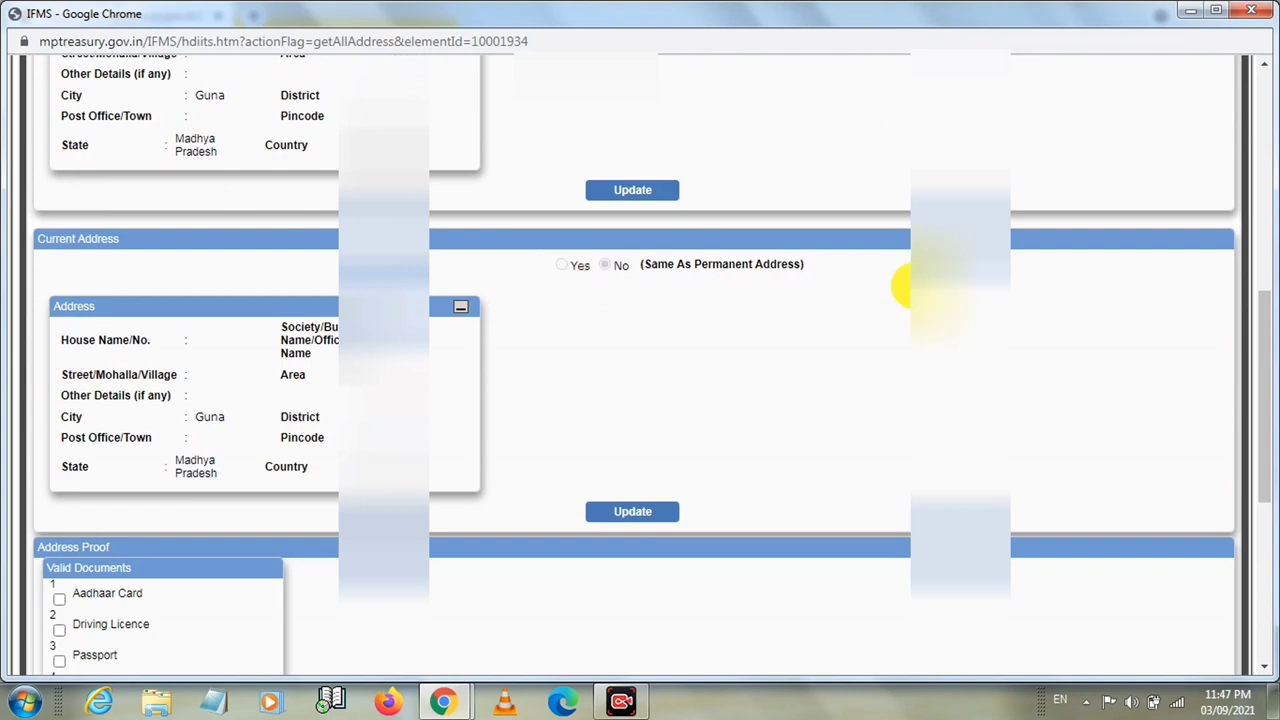
{"action": "left_click_drag", "start_coordinate": [1268, 383], "coordinate": [1262, 492]}
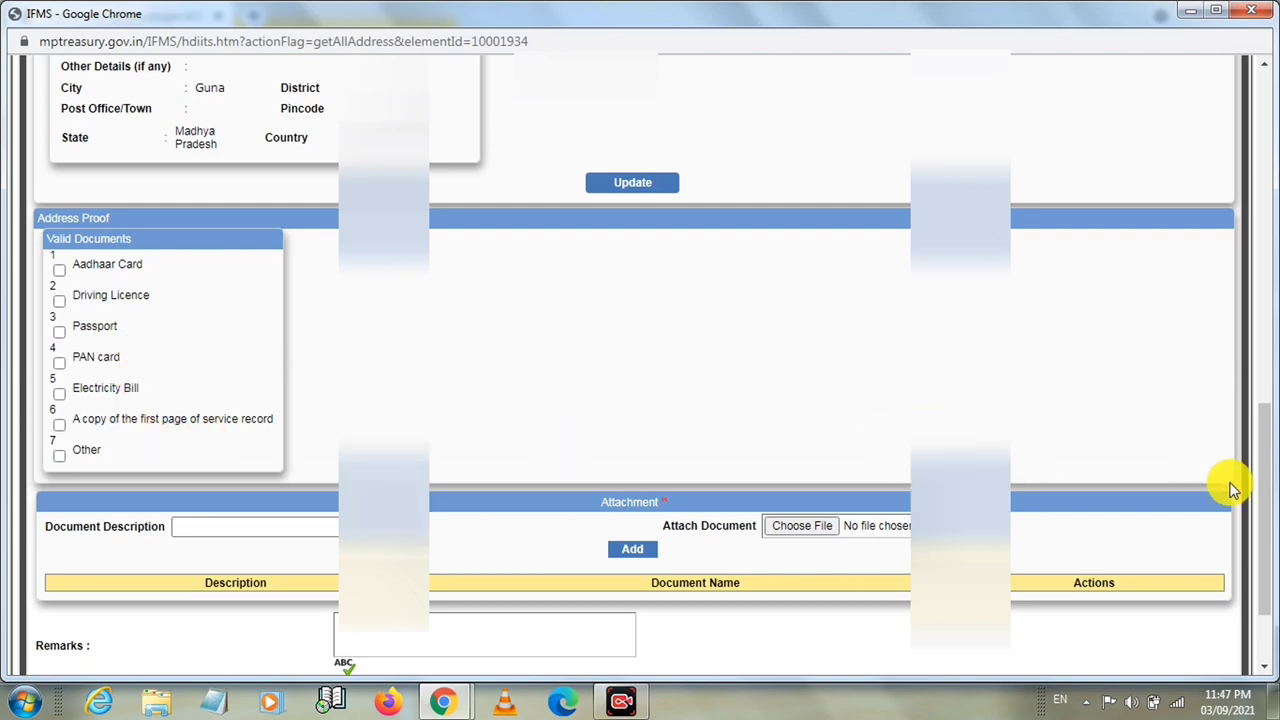
{"action": "left_click_drag", "start_coordinate": [1265, 514], "coordinate": [1268, 552]}
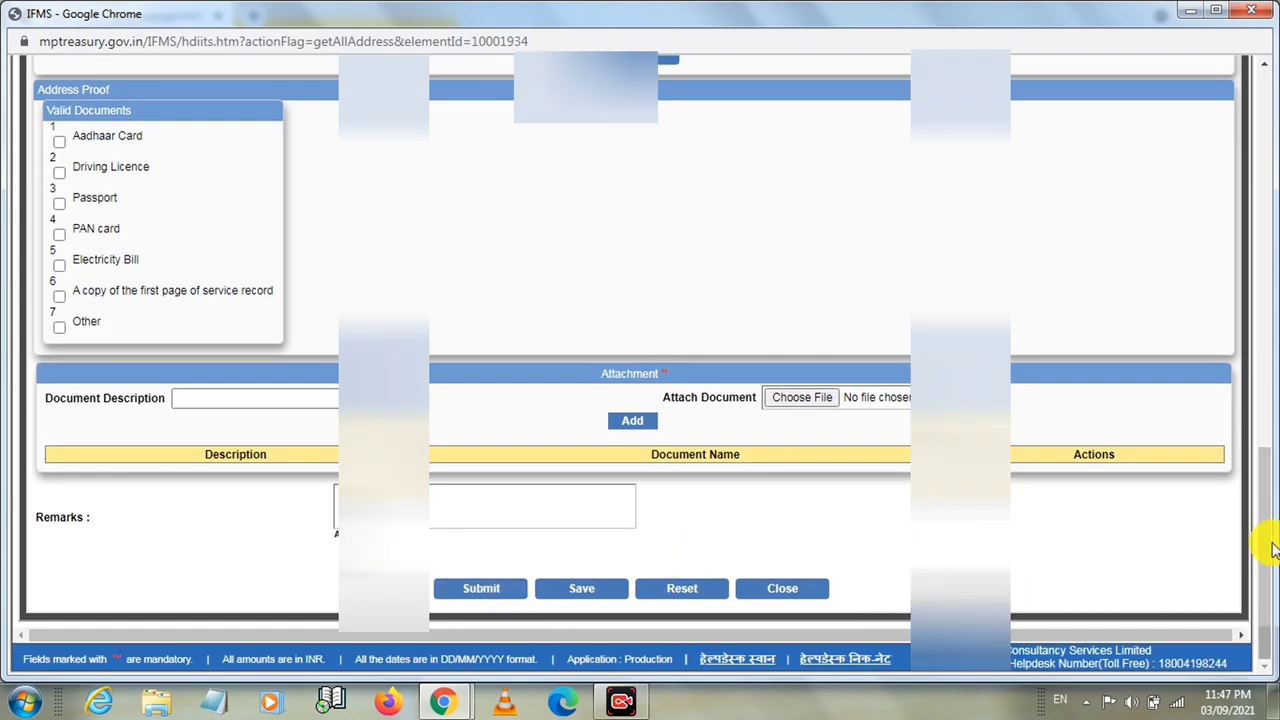
{"action": "left_click_drag", "start_coordinate": [1260, 546], "coordinate": [1260, 145]}
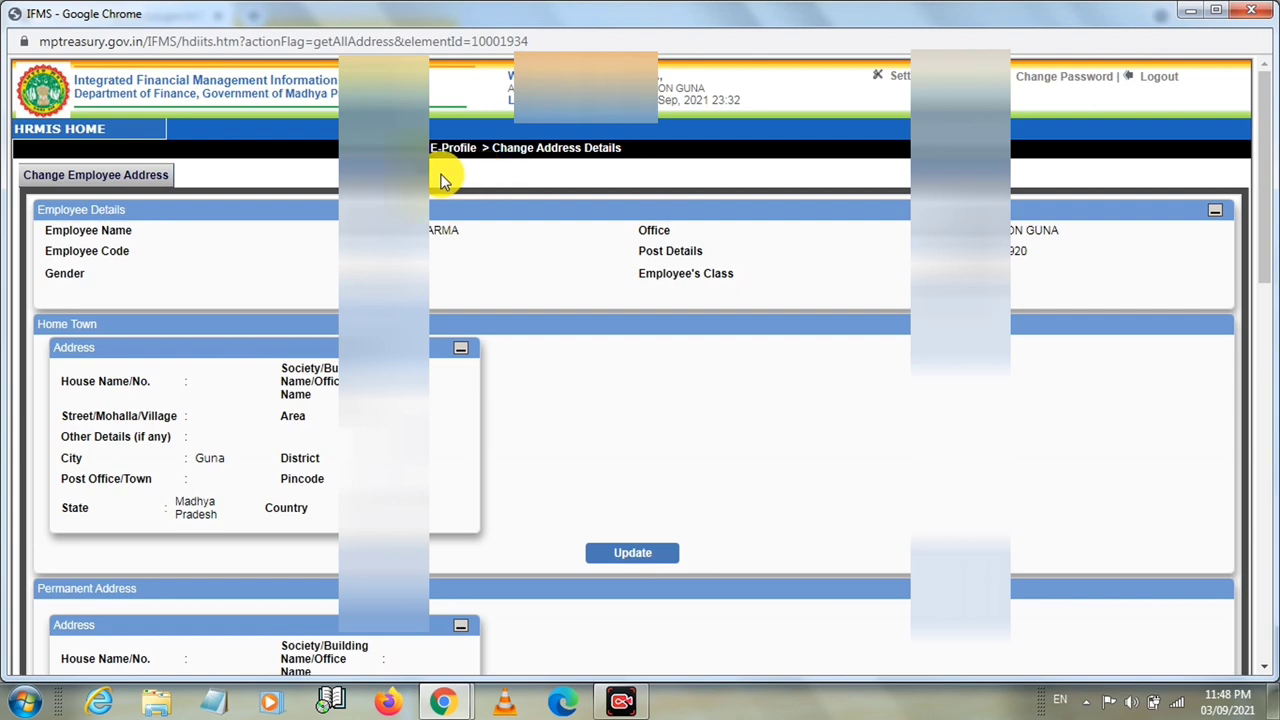
- Return to the Employee Self Service menu and open Family Details under E-Profile
{"action": "mouse_move", "coordinate": [50, 131]}
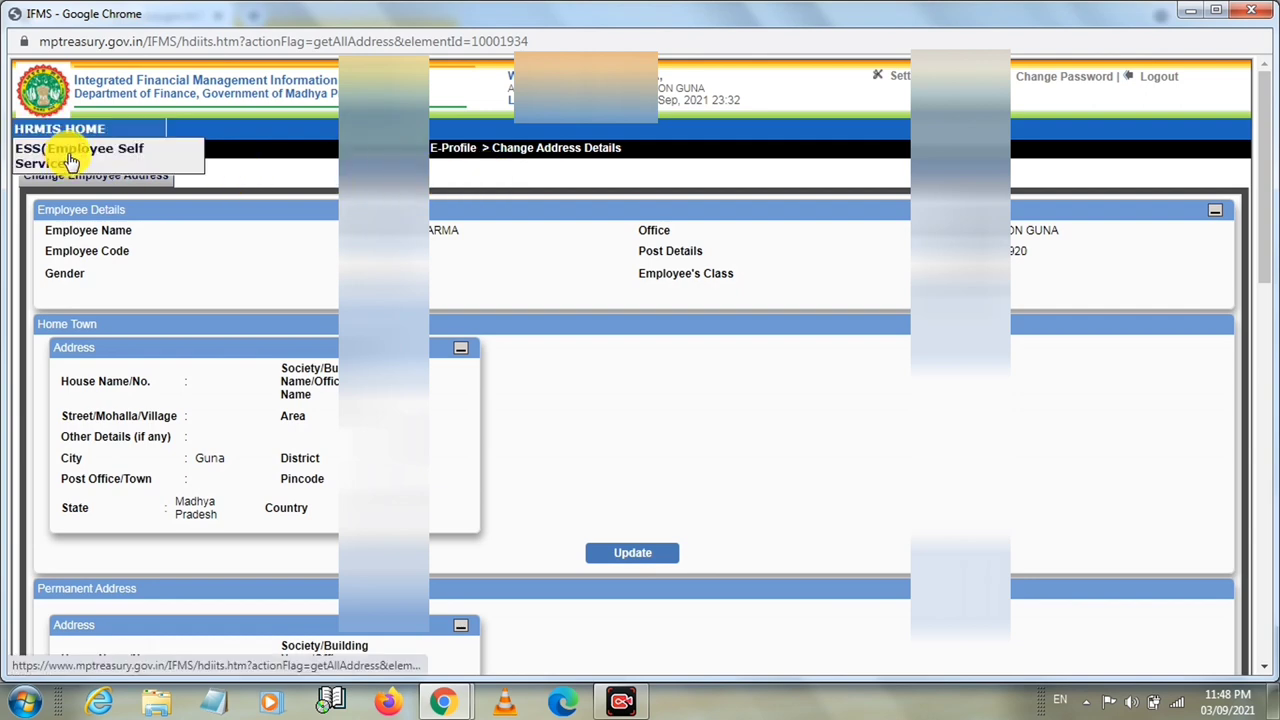
{"action": "left_click", "coordinate": [70, 163]}
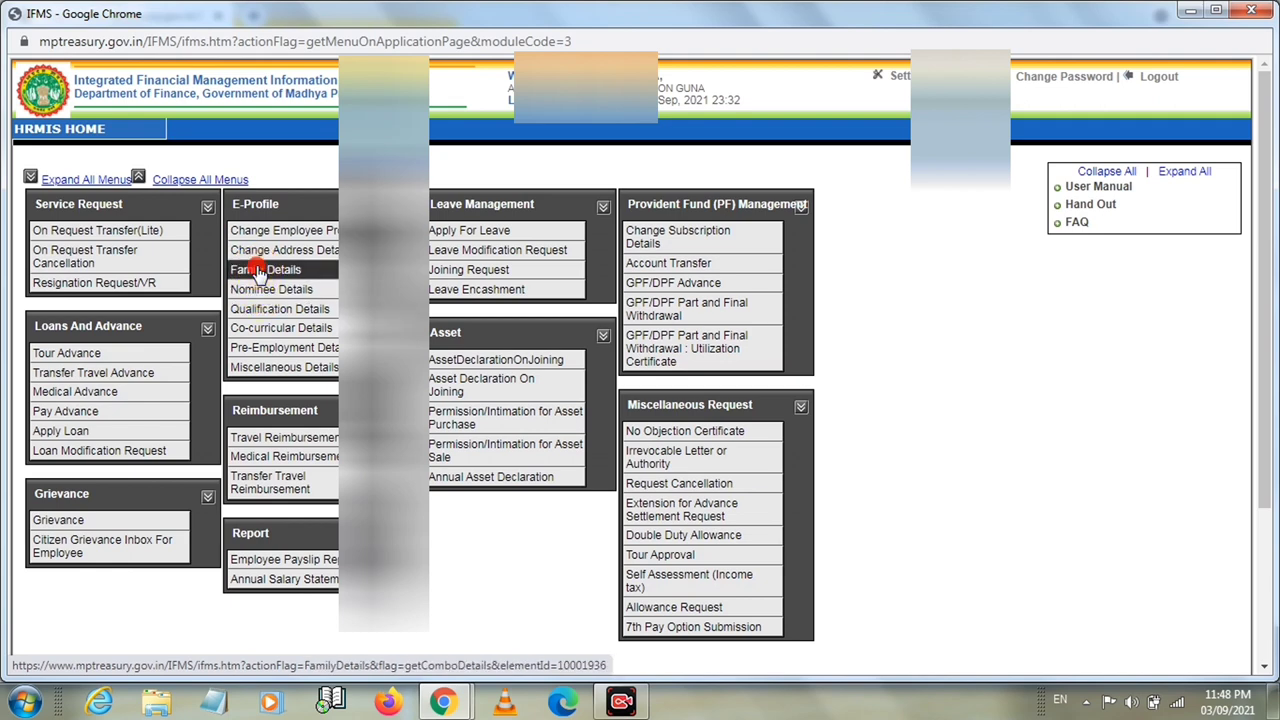
{"action": "left_click", "coordinate": [259, 272]}
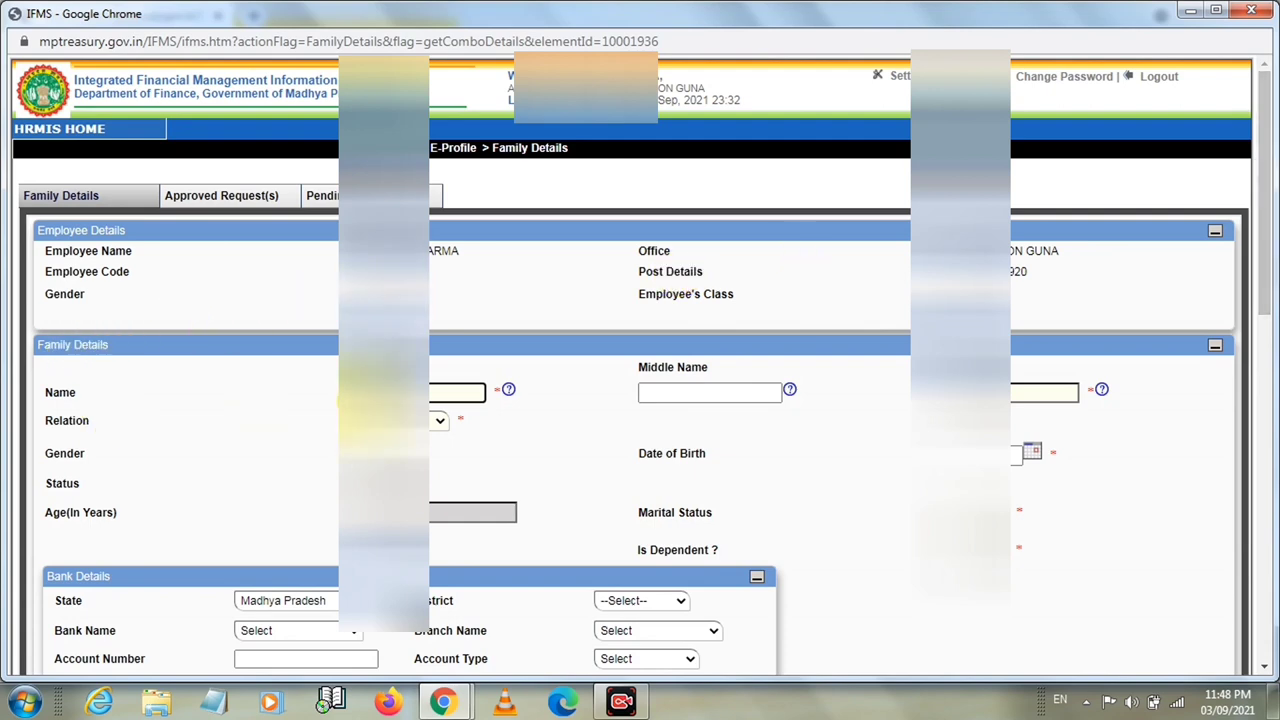
- Examine the Name, Relation, Bank Details and Employment Status fields of the Family Details form
{"action": "left_click", "coordinate": [440, 393]}
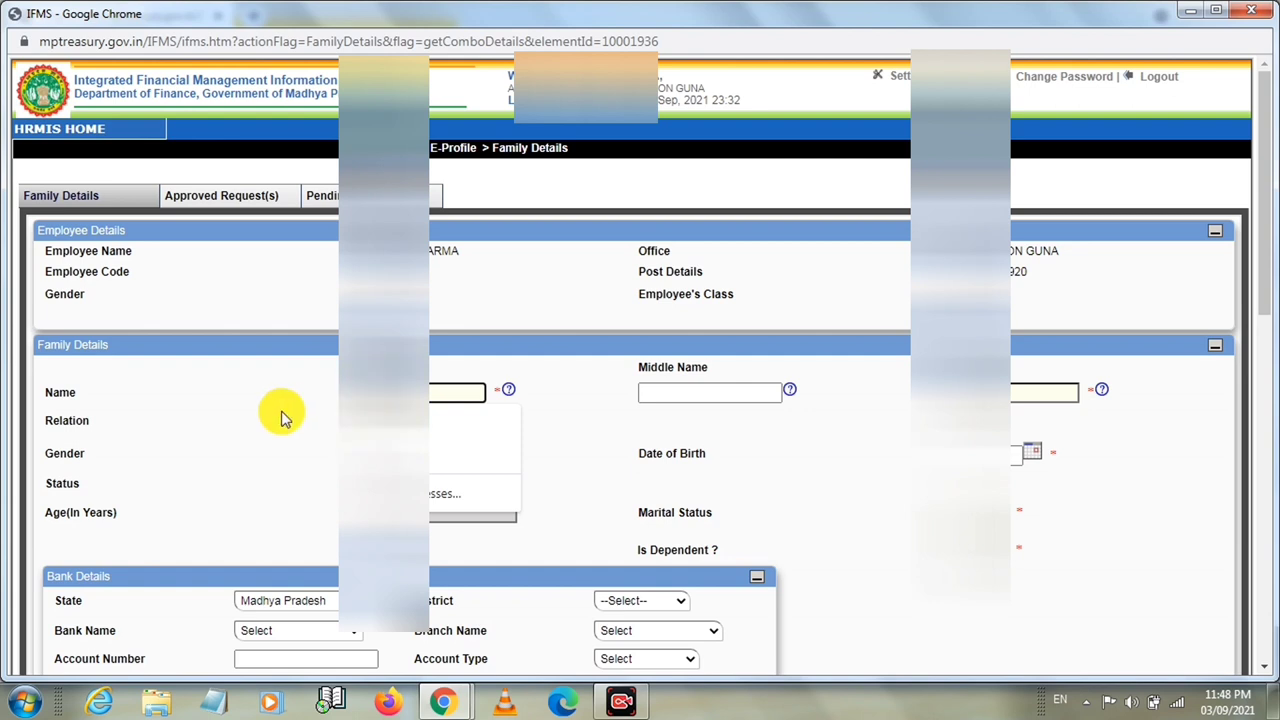
{"action": "left_click", "coordinate": [310, 425]}
{"action": "left_click", "coordinate": [443, 427]}
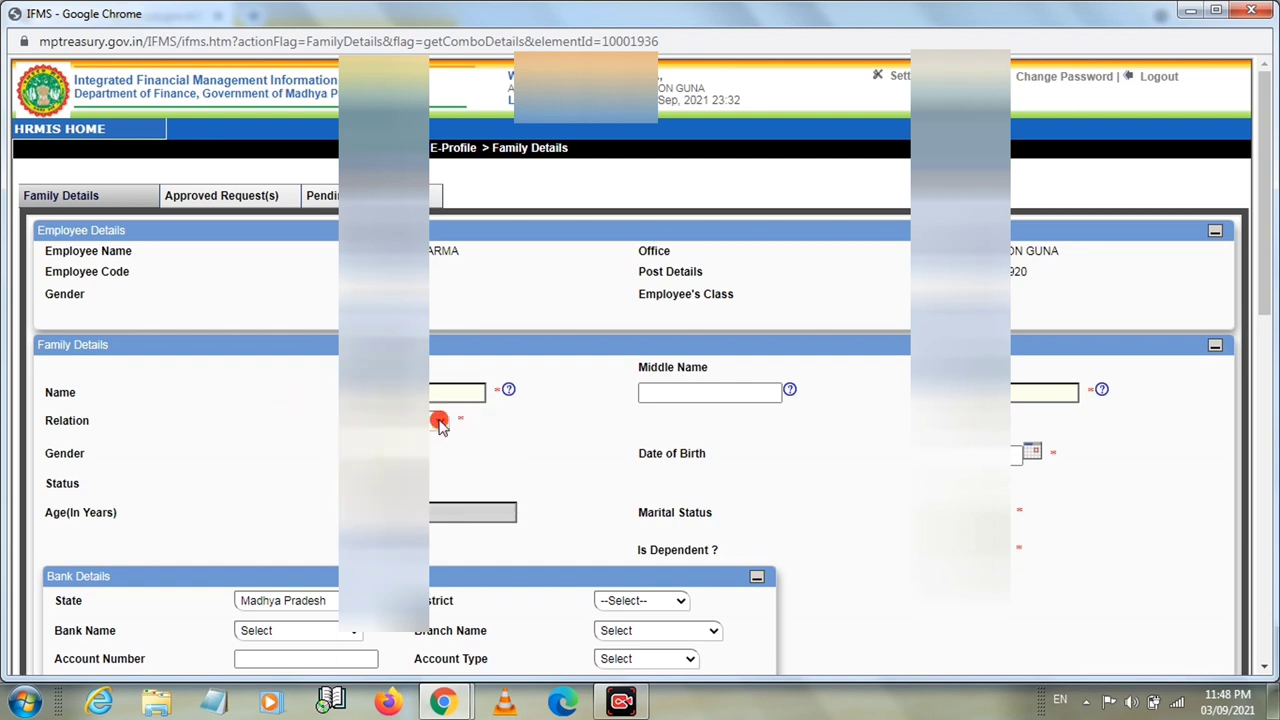
{"action": "left_click", "coordinate": [440, 420]}
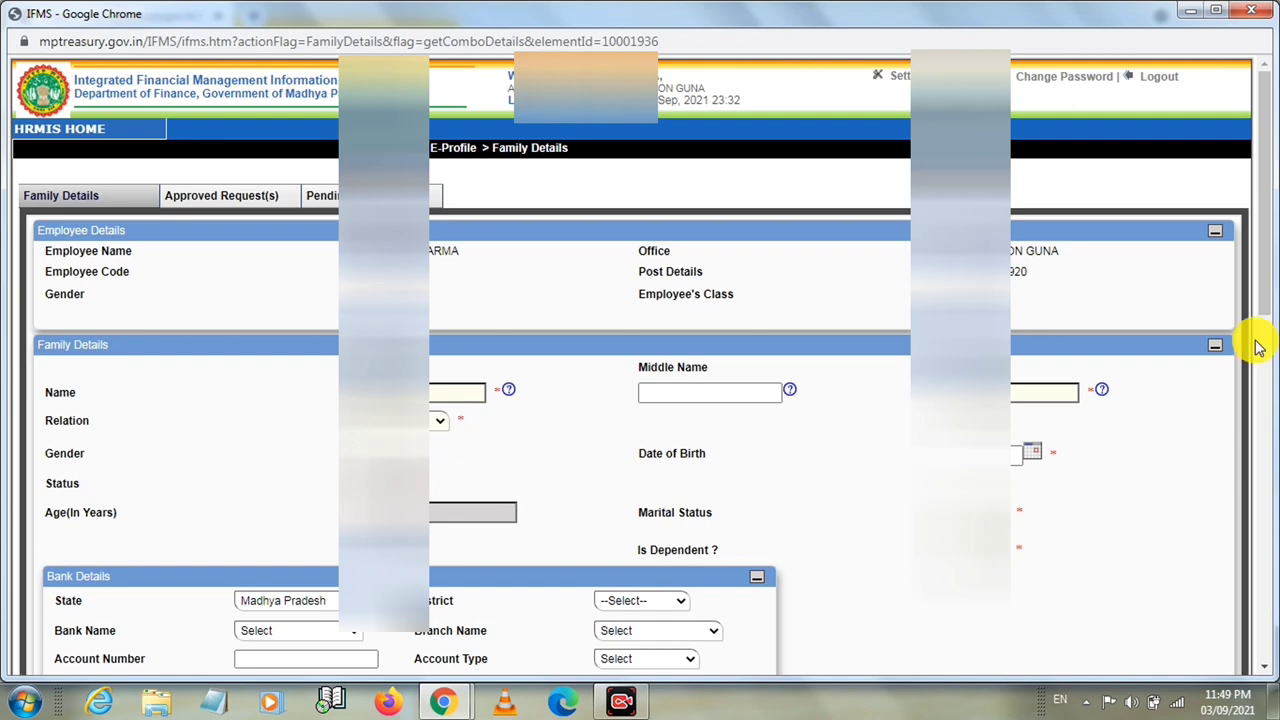
{"action": "left_click_drag", "start_coordinate": [1265, 303], "coordinate": [1257, 354]}
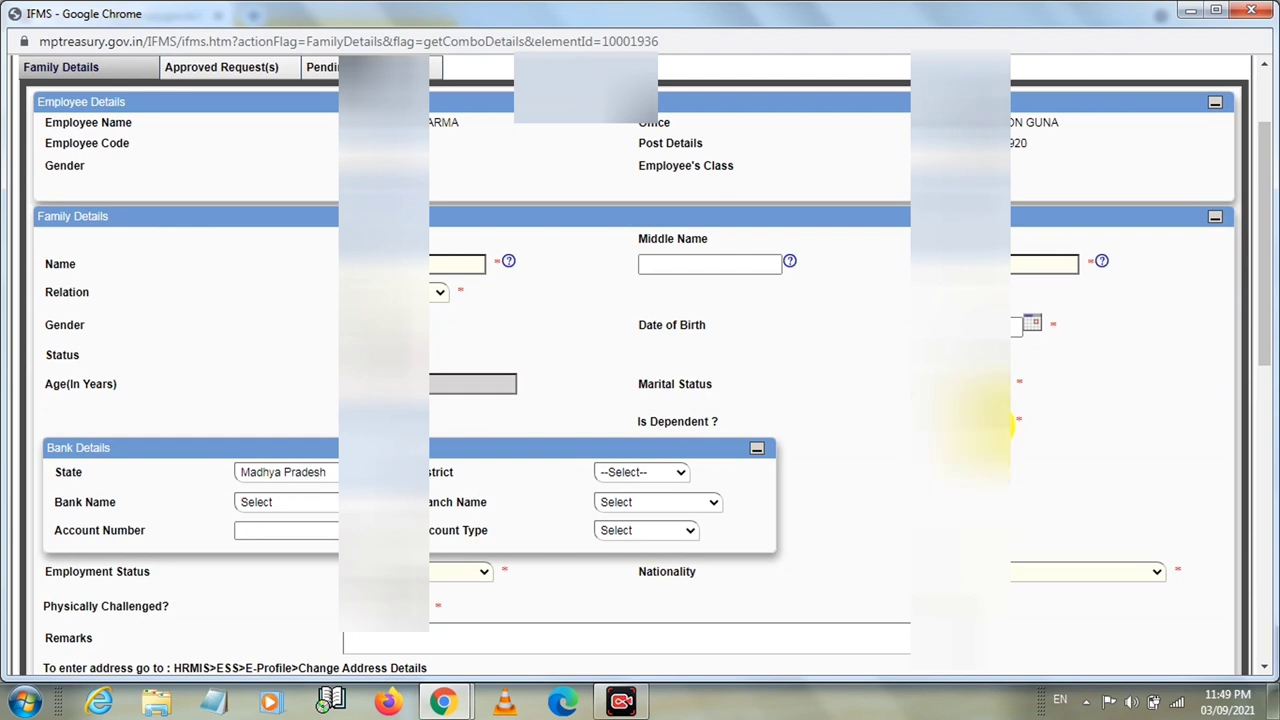
{"action": "left_click_drag", "start_coordinate": [1268, 337], "coordinate": [1268, 388]}
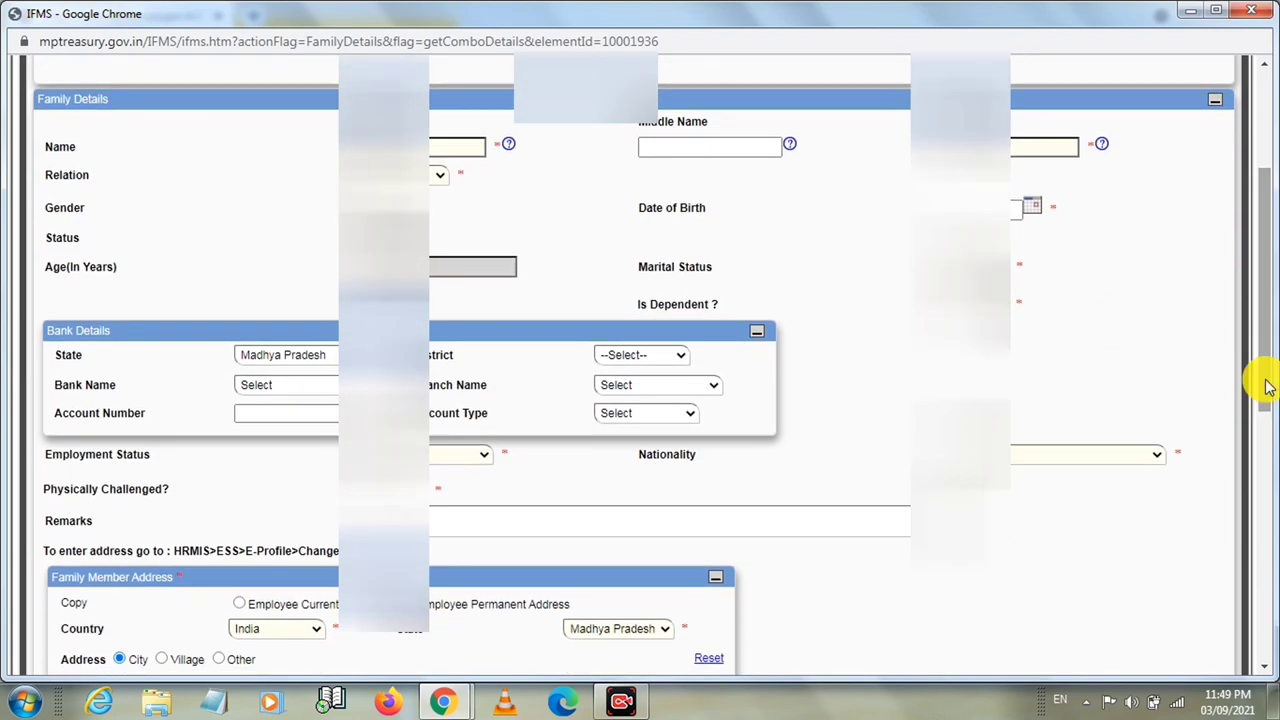
{"action": "left_click", "coordinate": [485, 455]}
{"action": "left_click", "coordinate": [486, 454]}
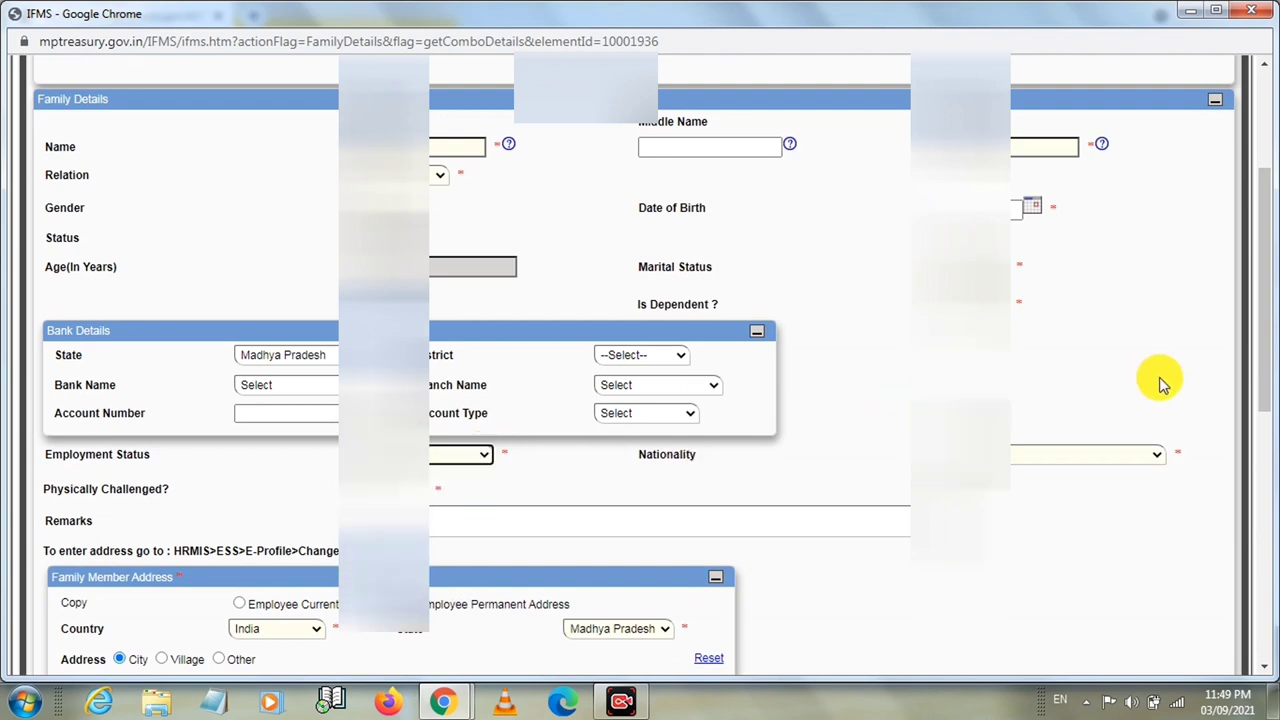
- Examine the Family Member Address, Checklist and Attachment sections of the family form
{"action": "left_click_drag", "start_coordinate": [1260, 345], "coordinate": [1265, 490]}
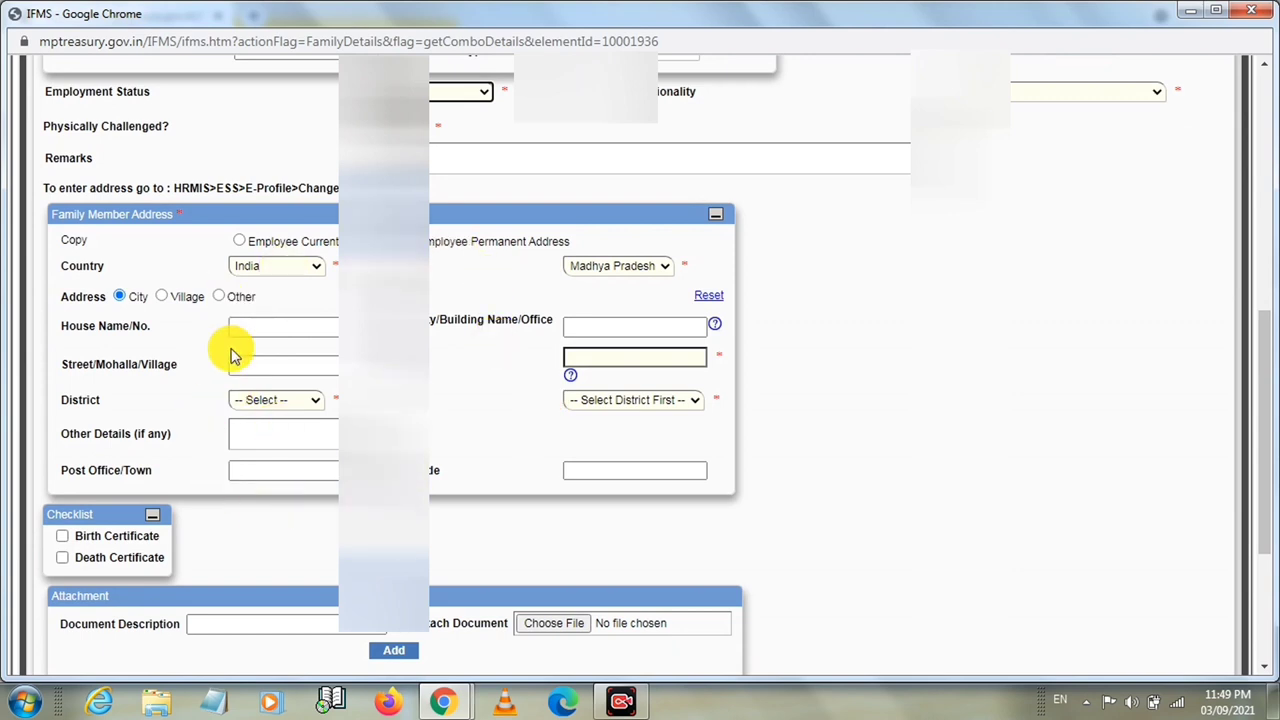
{"action": "left_click_drag", "start_coordinate": [1265, 452], "coordinate": [1265, 490]}
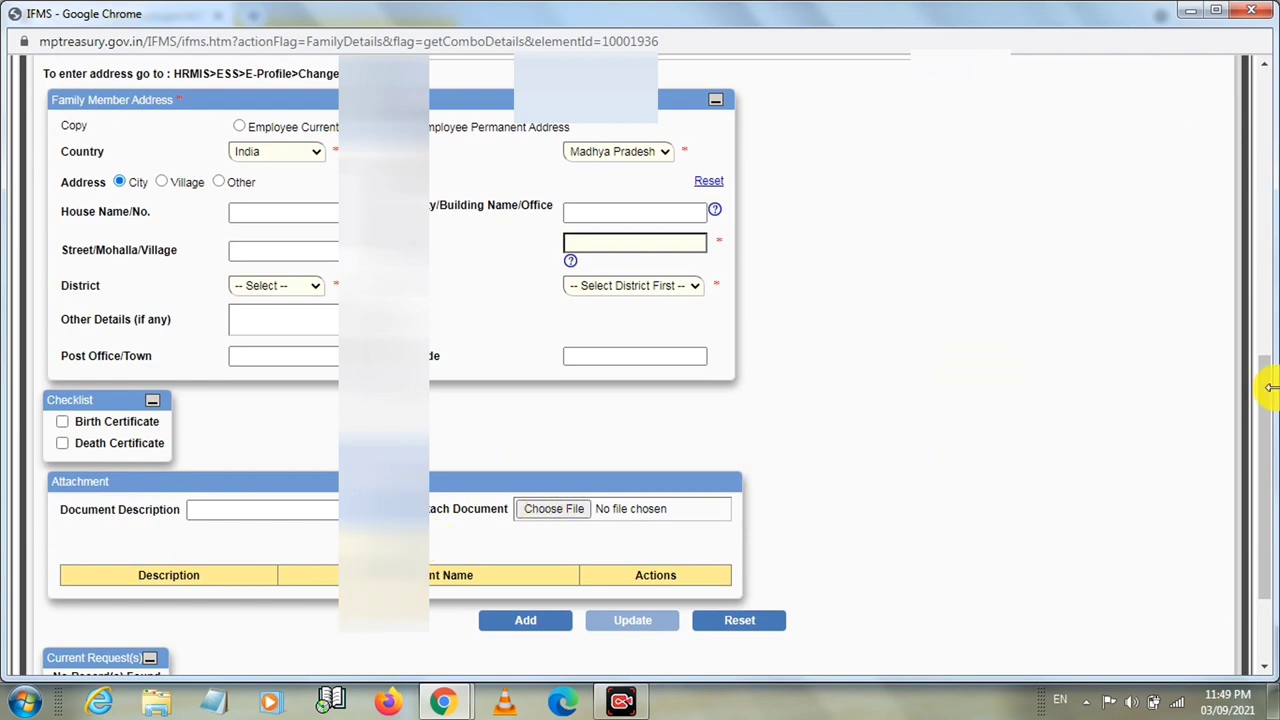
{"action": "left_click_drag", "start_coordinate": [1266, 389], "coordinate": [1261, 100]}
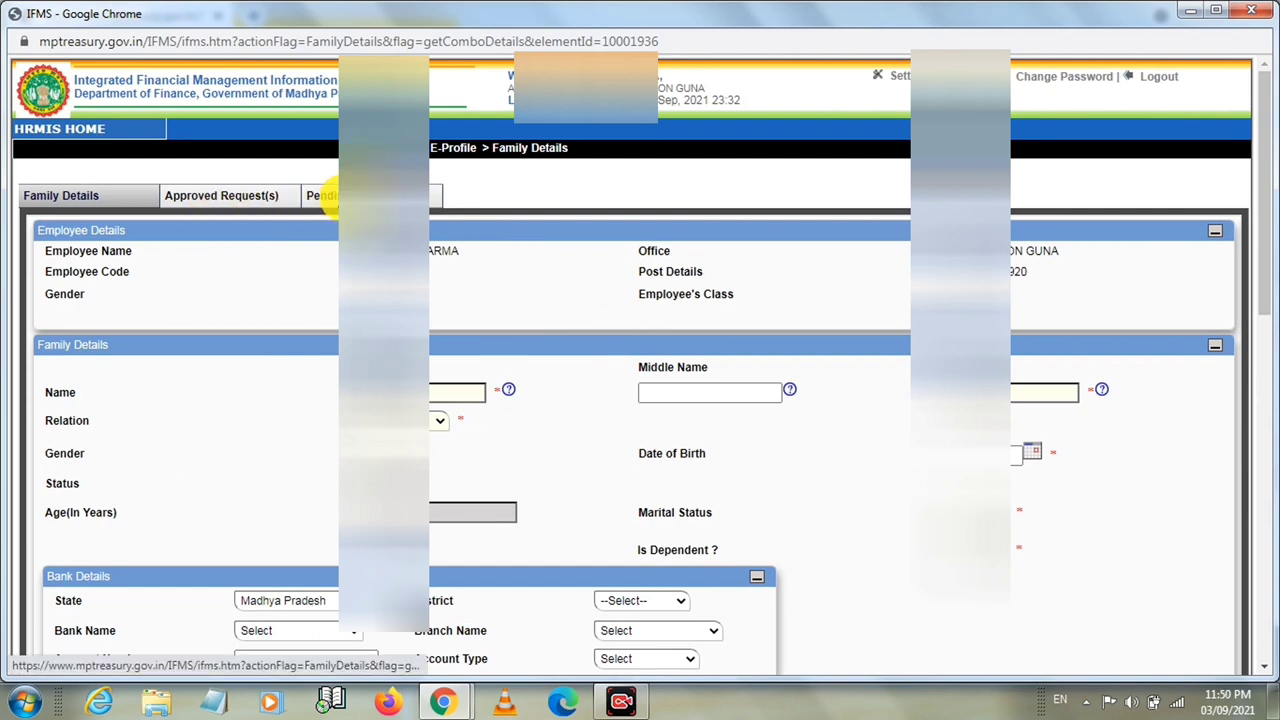
- Review the pending and approved family requests, ending back on the Family Details form
{"action": "left_click", "coordinate": [335, 196]}
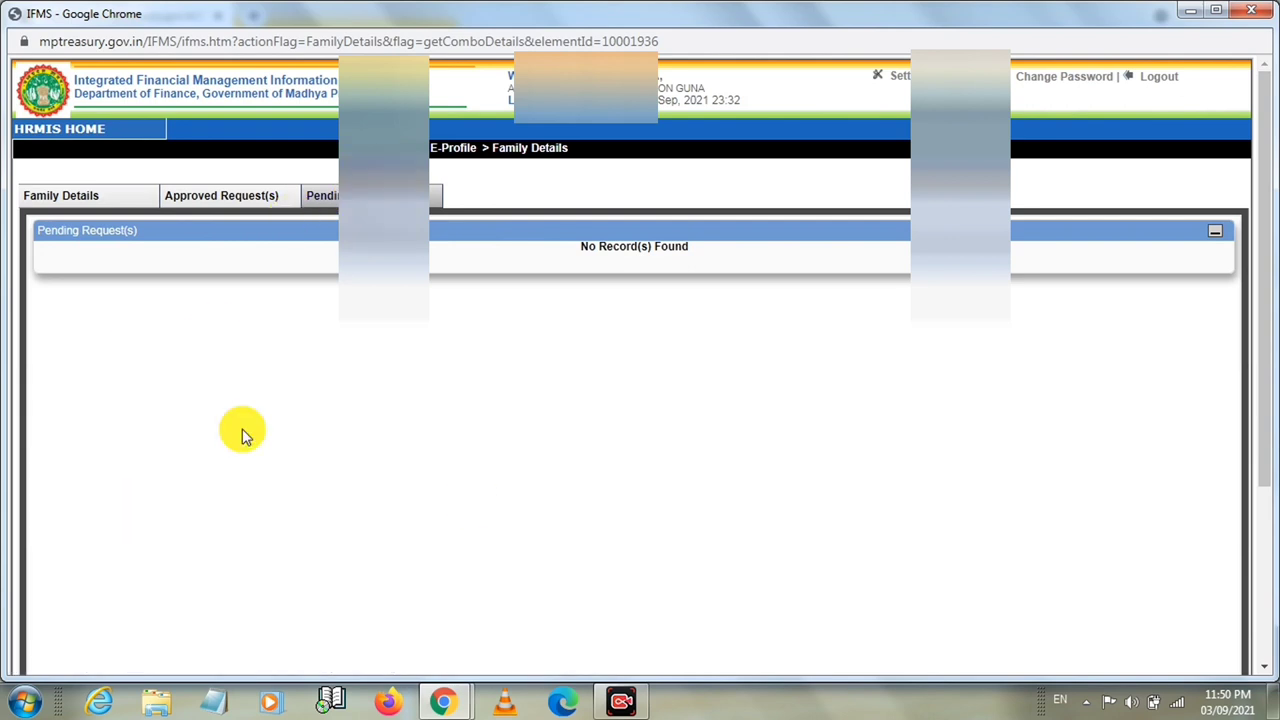
{"action": "left_click", "coordinate": [211, 201]}
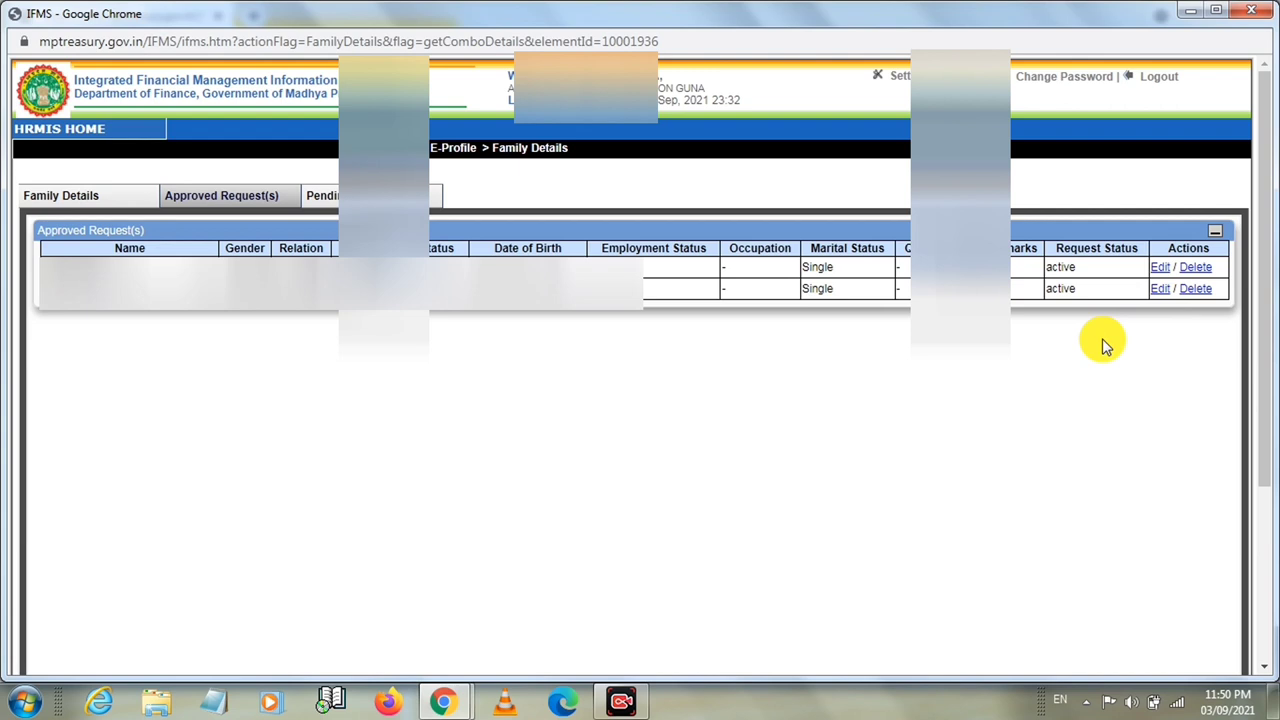
{"action": "left_click", "coordinate": [83, 200]}
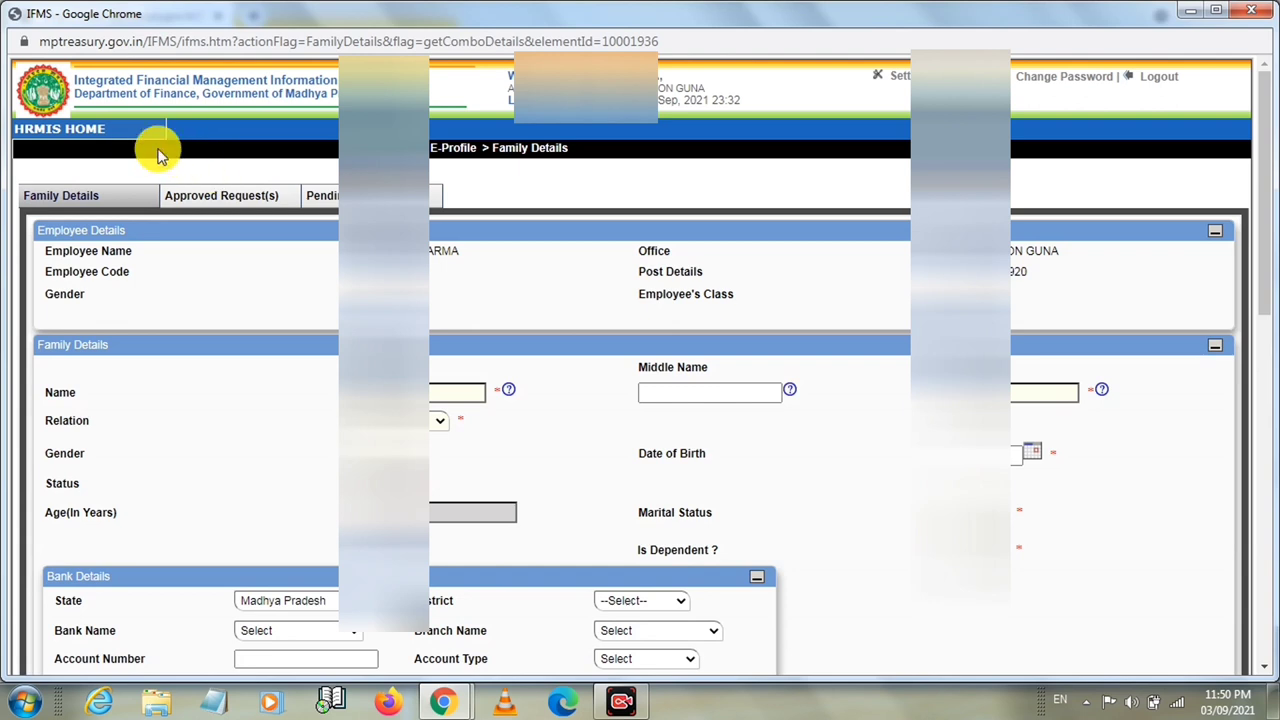
- Return to the Employee Self Service menu and open Nominee Details under E-Profile
{"action": "mouse_move", "coordinate": [133, 137]}
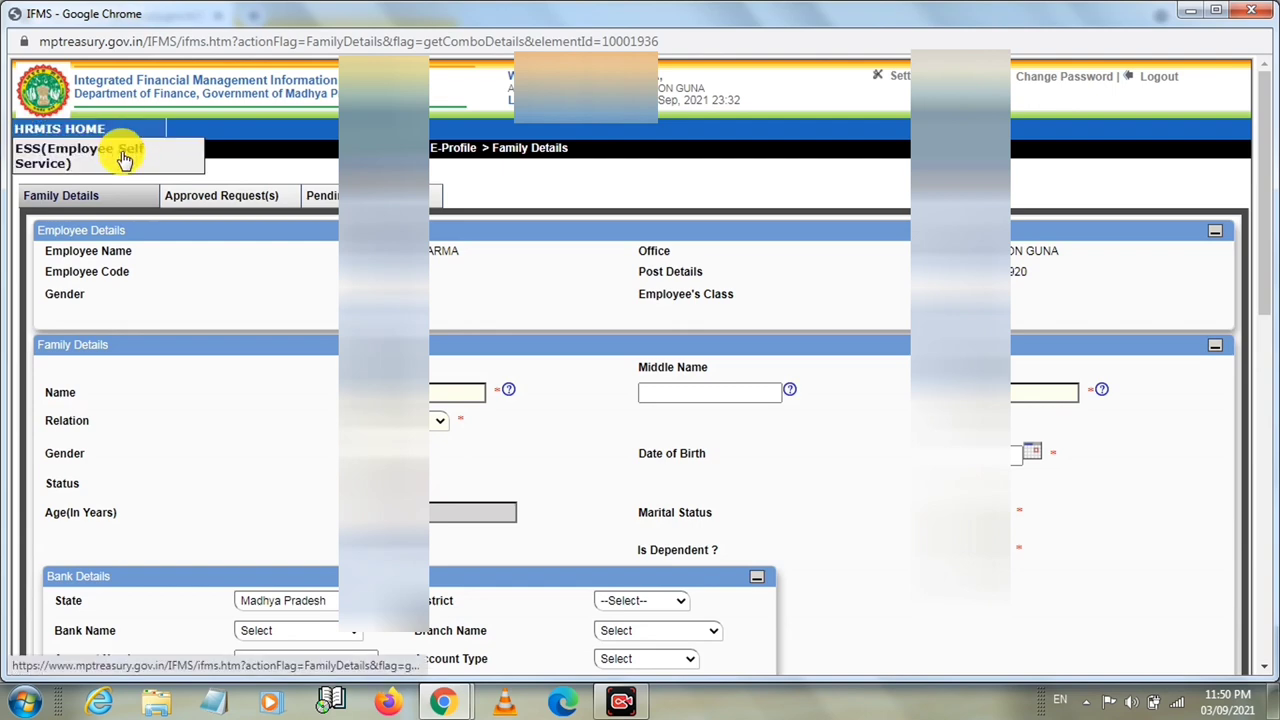
{"action": "left_click", "coordinate": [122, 154]}
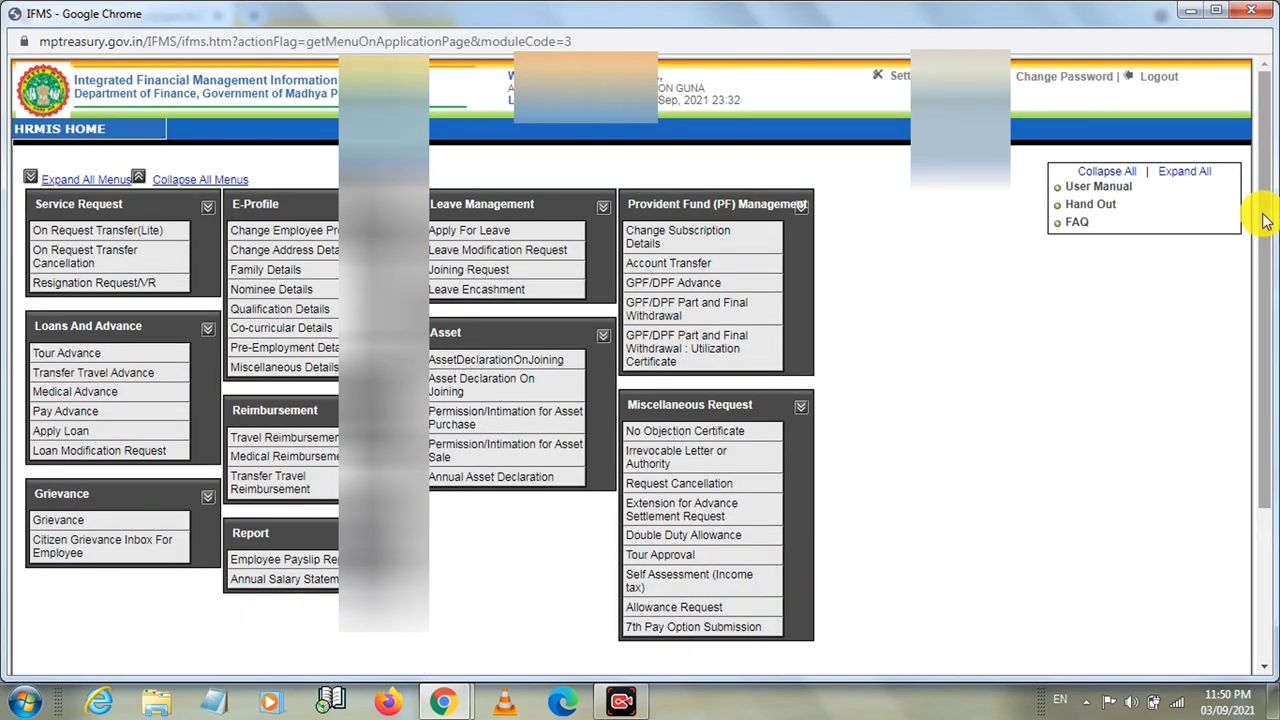
{"action": "left_click_drag", "start_coordinate": [1265, 222], "coordinate": [1265, 265]}
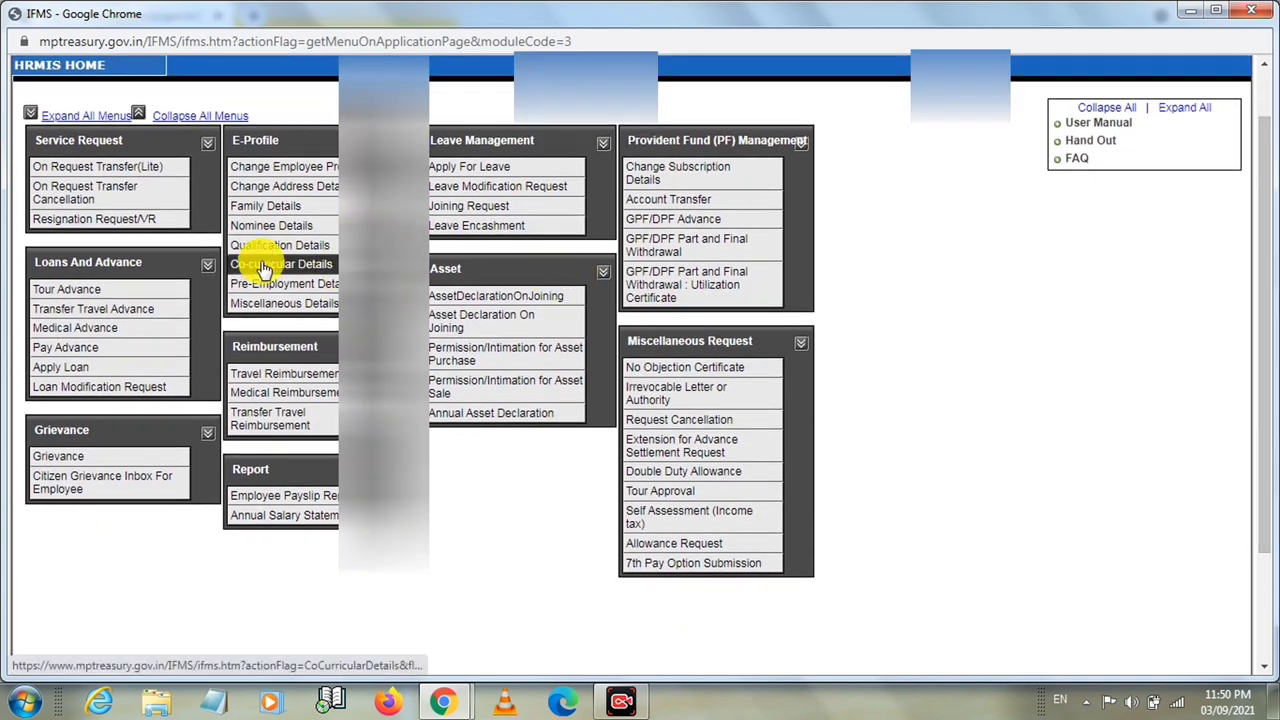
{"action": "left_click", "coordinate": [262, 227]}
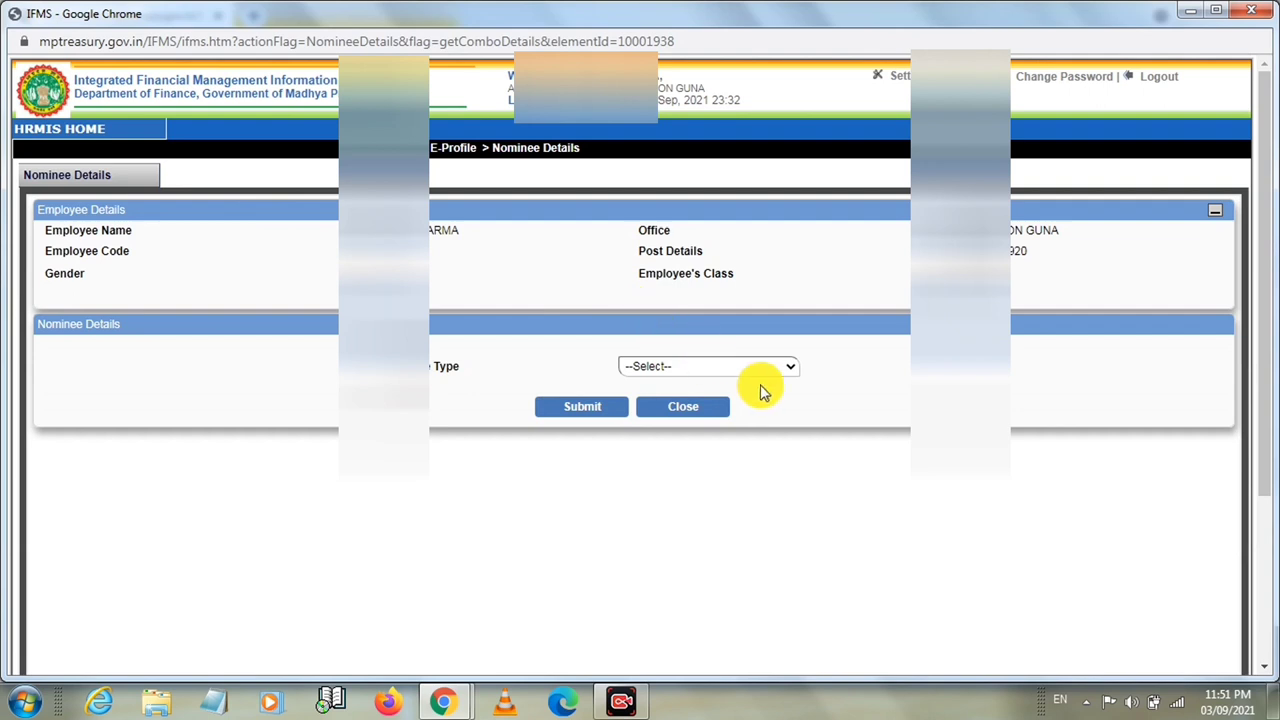
- Examine the available type options in Nominee Details without selecting one
{"action": "left_click", "coordinate": [792, 370]}
{"action": "left_click", "coordinate": [792, 370]}
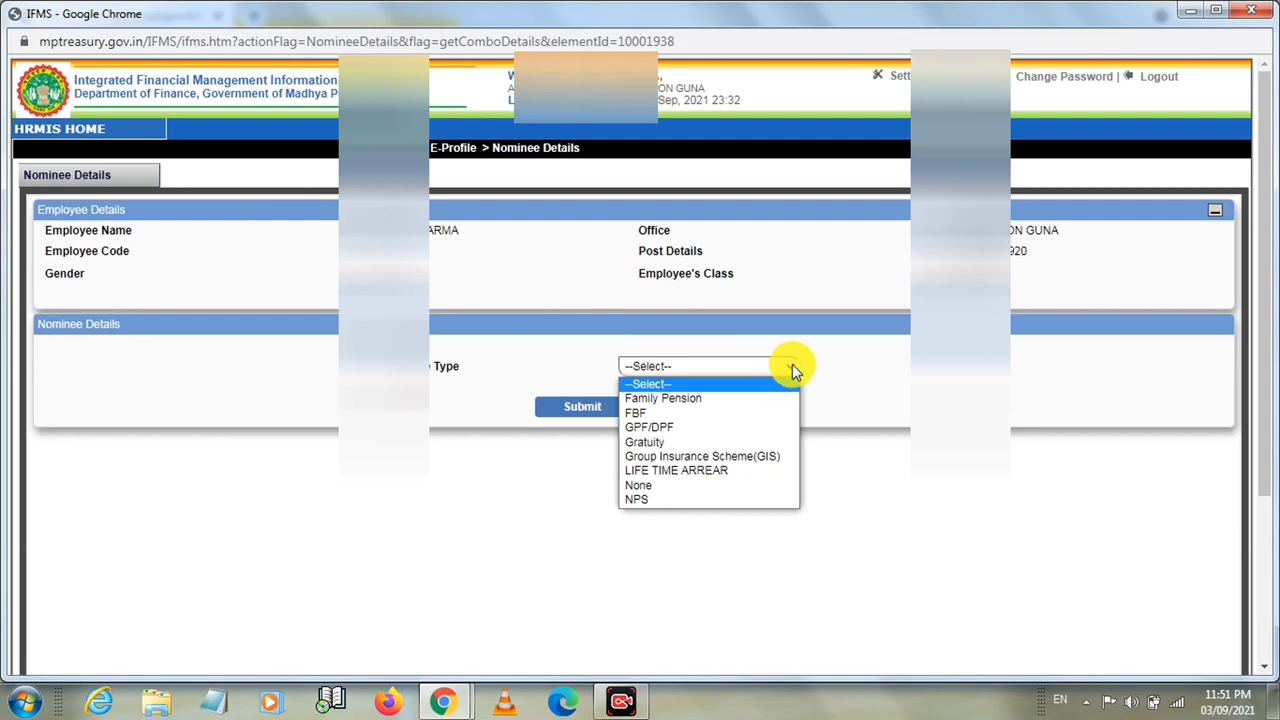
{"action": "left_click", "coordinate": [792, 366]}
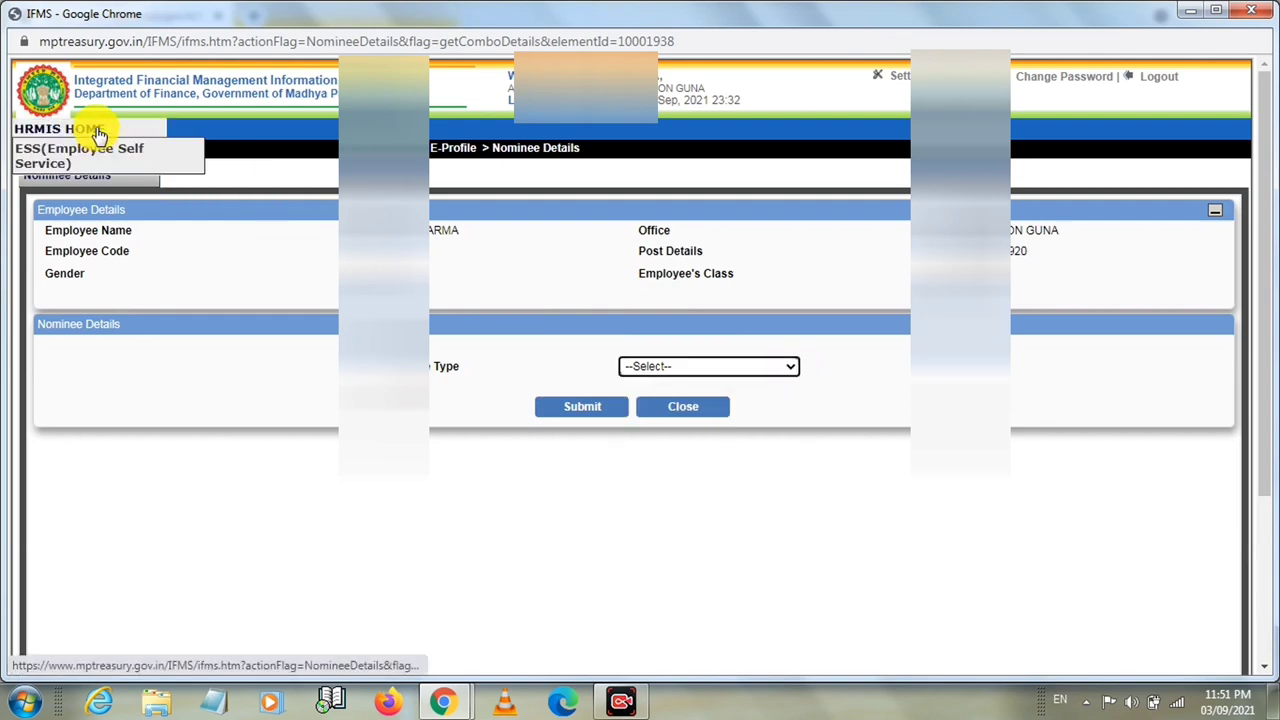
- Return to the Employee Self Service menu and log out of the IFMS portal
{"action": "left_click", "coordinate": [95, 148]}
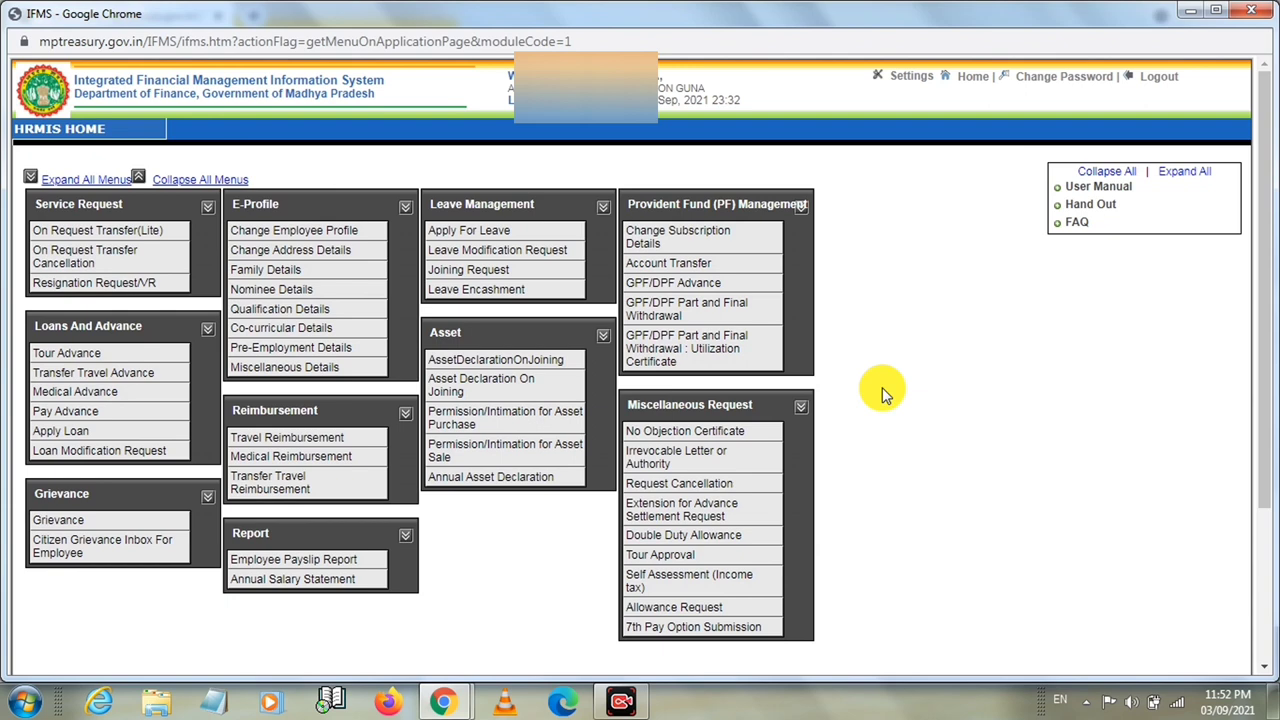
{"action": "left_click", "coordinate": [1156, 79]}
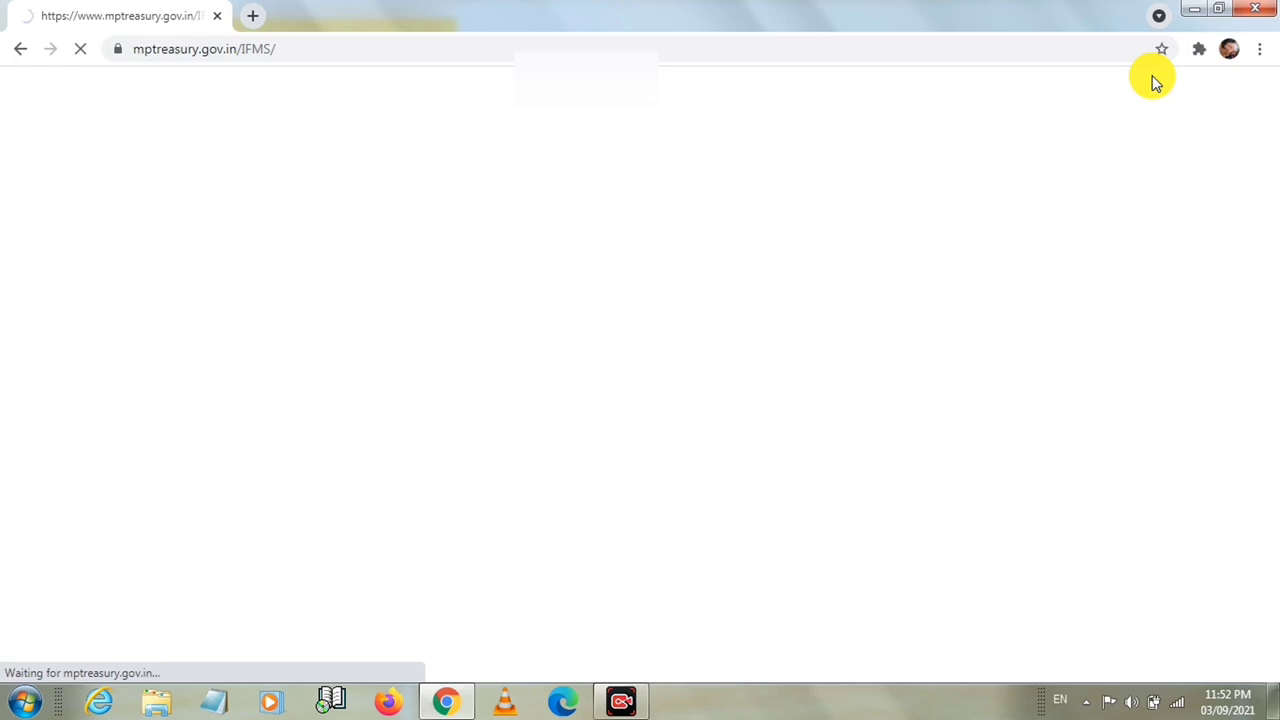